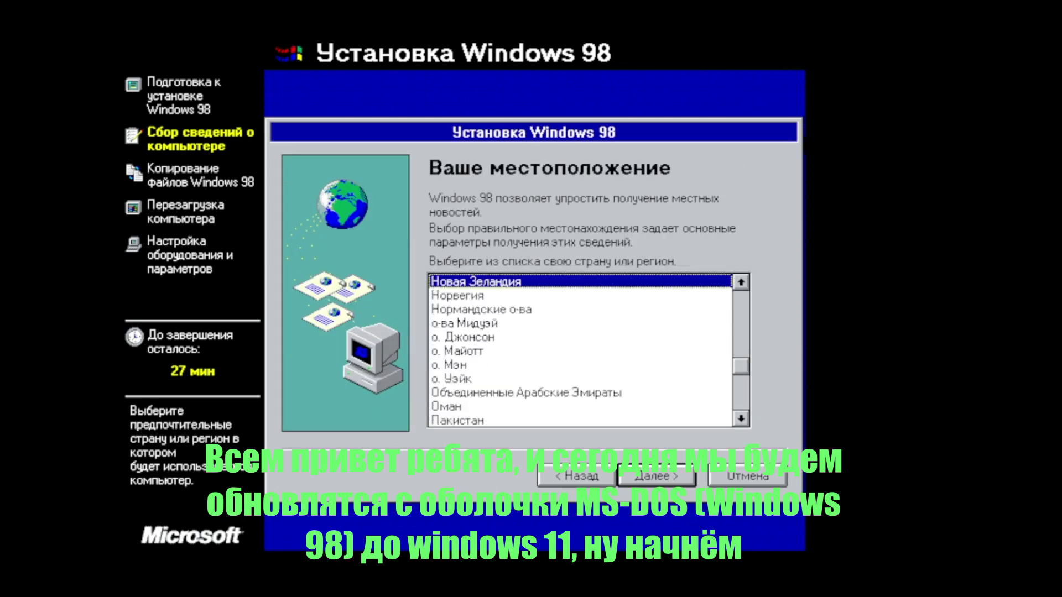
Step: Select "Нормандские о-ва" in the country and region list of the Windows 98 setup
click(455, 309)
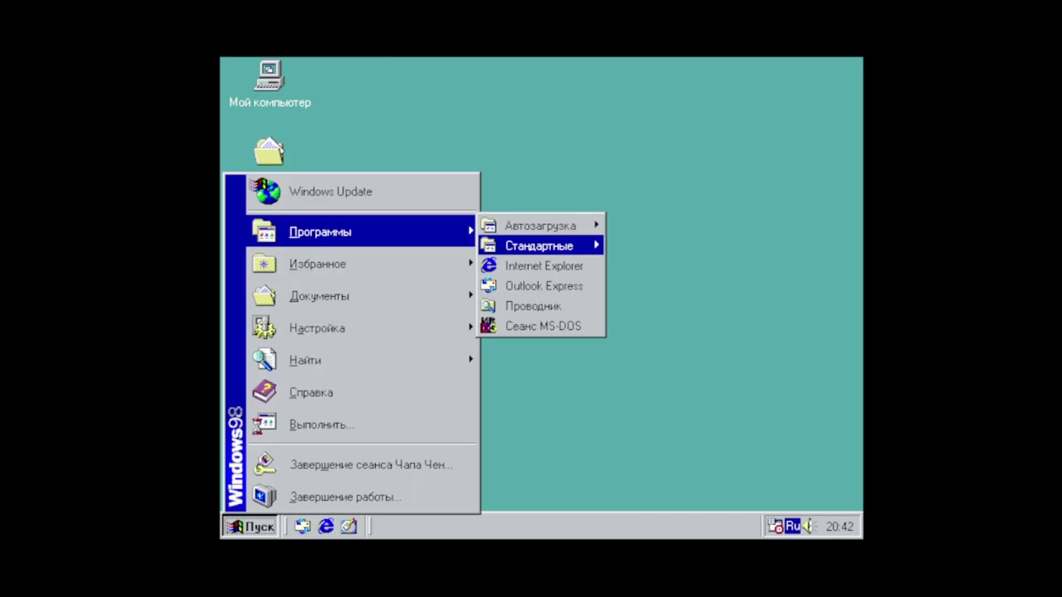
Step: Open Paint maximized, choose the Brush and enlarge the canvas beyond the visible work area
mouse_move(540, 245)
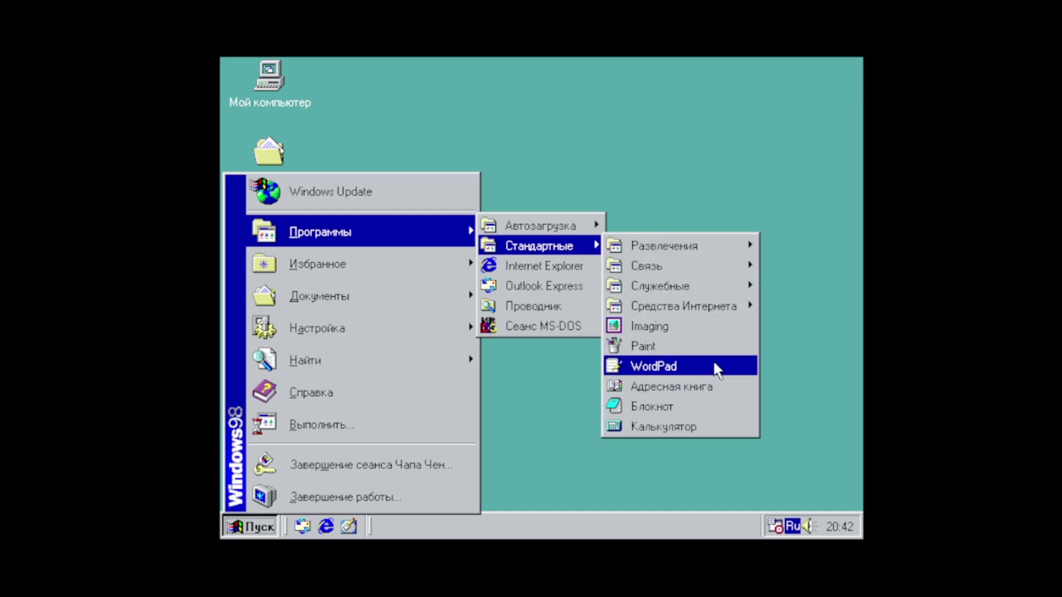
click(698, 348)
click(462, 69)
click(262, 184)
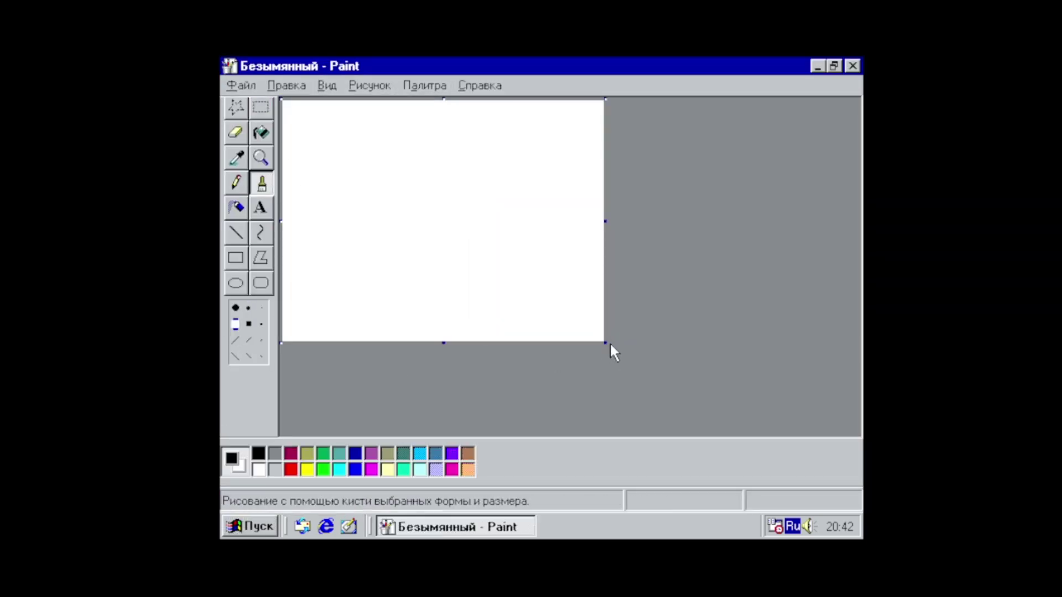
drag(610, 342, 858, 531)
Step: Handwrite "Win 98" in black brush strokes across the canvas
mouse_move(295, 192)
mouse_down()
mouse_move(308, 221)
mouse_move(388, 136)
mouse_up()
mouse_move(469, 242)
mouse_down()
mouse_move(467, 336)
mouse_move(617, 357)
mouse_up()
click(474, 179)
drag(525, 191, 514, 343)
mouse_move(688, 356)
mouse_down()
mouse_move(838, 178)
mouse_move(806, 232)
mouse_move(829, 310)
mouse_move(779, 303)
mouse_up()
right_click(838, 178)
right_click(829, 309)
click(704, 343)
mouse_move(805, 267)
mouse_down()
mouse_move(838, 392)
mouse_move(843, 274)
mouse_up()
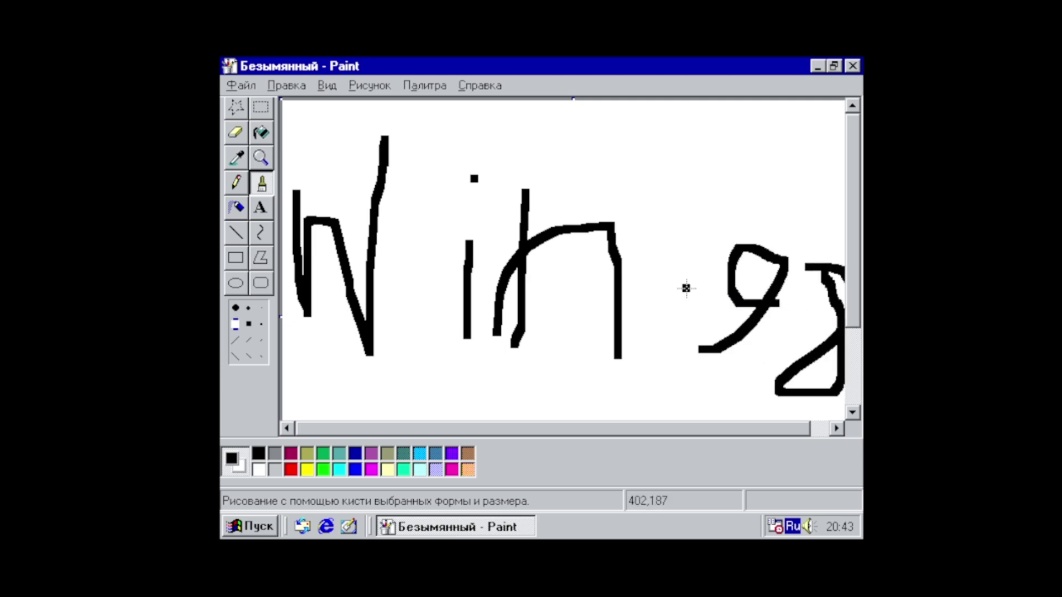
mouse_move(690, 429)
mouse_down()
mouse_move(782, 436)
mouse_move(312, 302)
mouse_up()
Step: Start a new picture, agree to save the current drawing and choose Рабочий стол as the destination folder
key(ctrl+n)
click(421, 315)
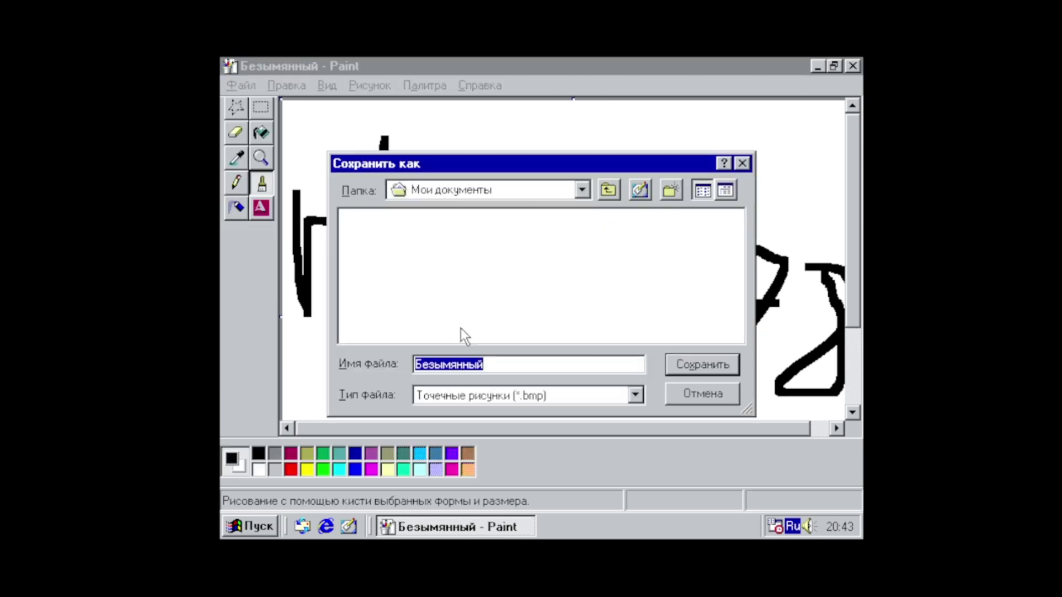
click(483, 407)
click(482, 420)
click(582, 189)
click(442, 209)
Step: Save the drawing under the file name "Windows 98" and close Paint
click(485, 364)
key(BackSpace)
key(BackSpace)
key(BackSpace)
key(BackSpace)
key(BackSpace)
key(BackSpace)
key(BackSpace)
text(Windows 98)
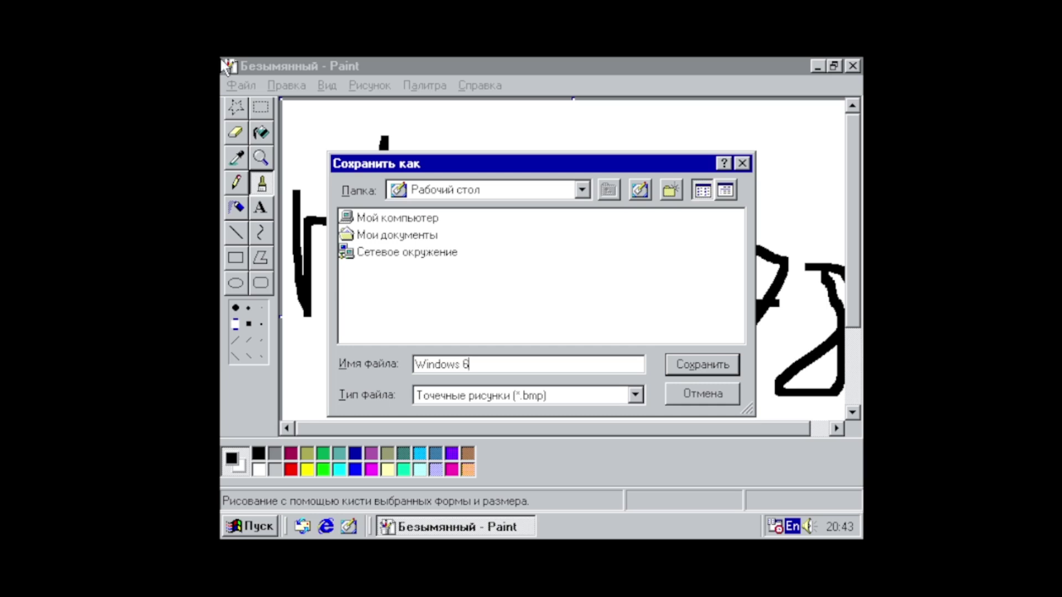
key(Return)
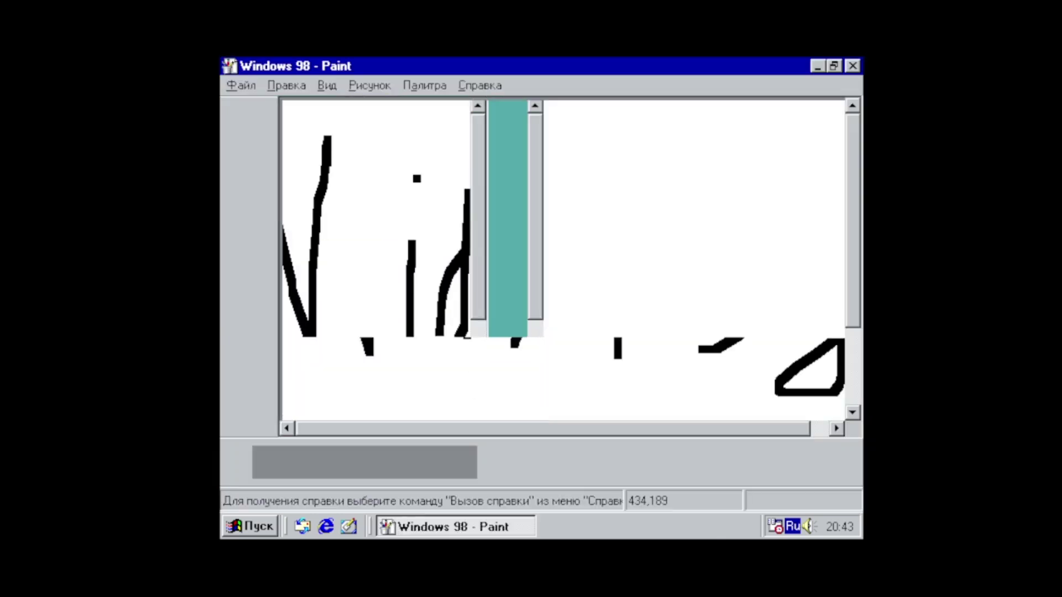
click(852, 67)
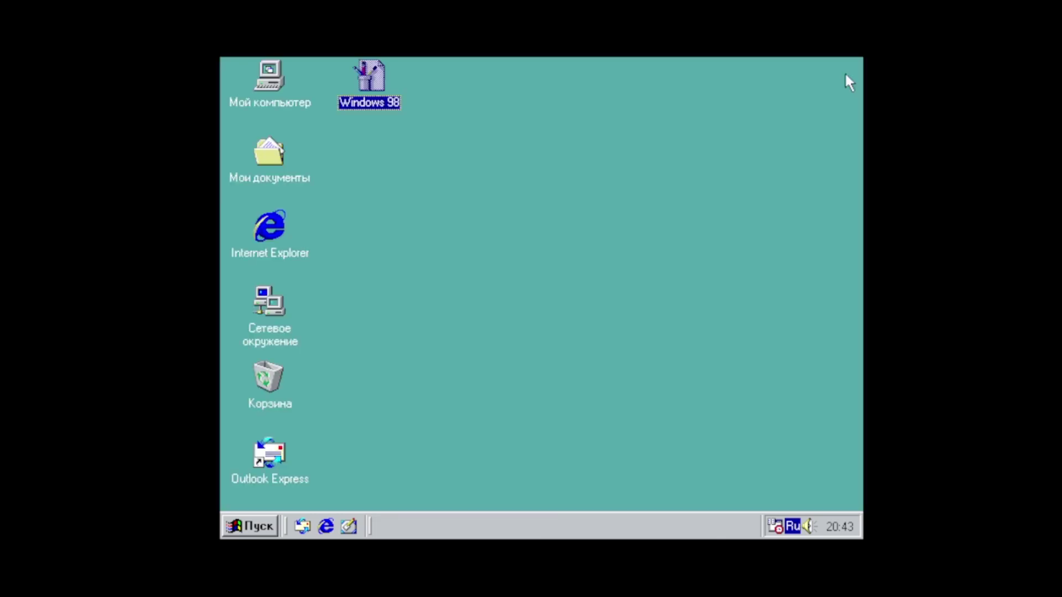
Step: Create a text document named "update" on the desktop and open it
right_click(504, 111)
mouse_move(609, 268)
click(717, 306)
text(г)
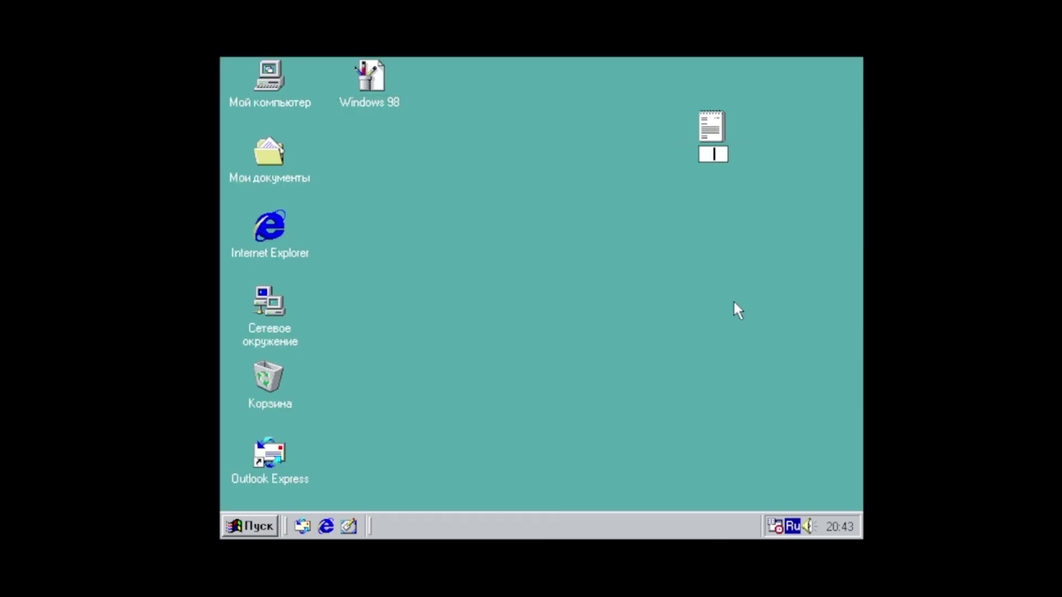
key(alt+shift)
key(BackSpace)
text(update)
key(Return)
key(Return)
Step: Write the lines "MS-DOS 7.10 - ok" and "Windows 98 - ok" in the update note
text(Windows)
key(ctrl+z)
text(MS-DOS 7.10 - ok)
key(Return)
text(Windows 98  - ok)
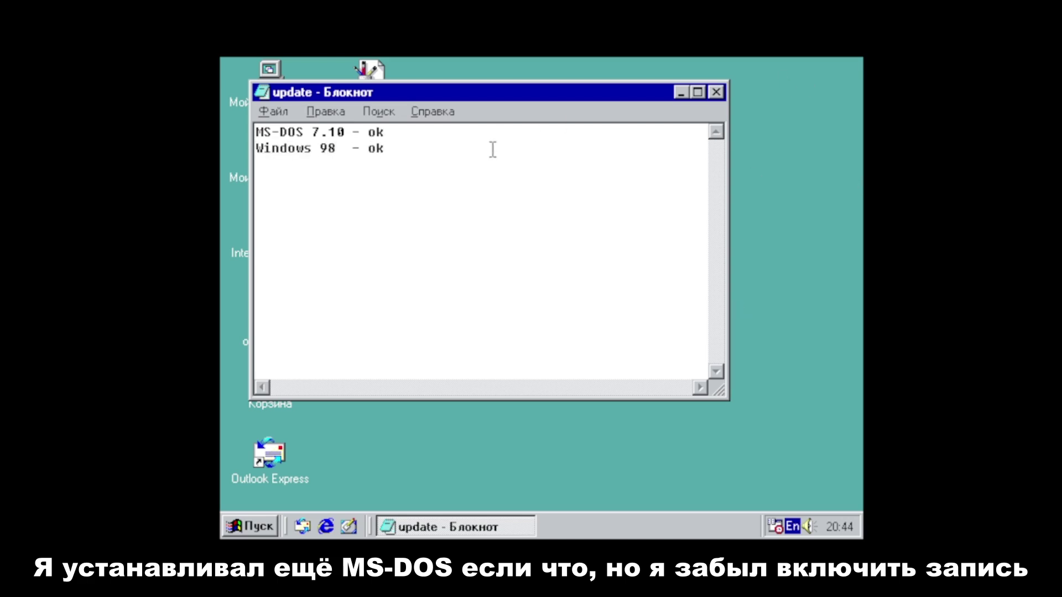
Step: Add the lines "Windows ME -", "Windows 2000" and "Windows XP" to the update list
key(Return)
text(Windows ME -)
key(Return)
text(Windows 2000)
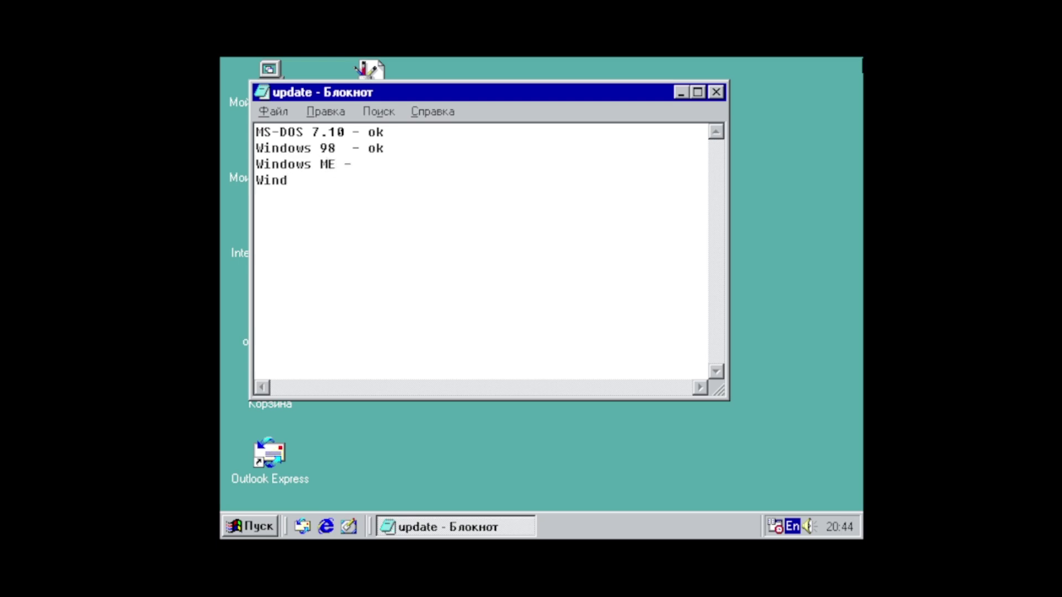
key(Return)
text(Windows XP)
key(Return)
Step: Add the lines "Windows Vista -" and "Windows 7 -" to the update list
text(Windiws)
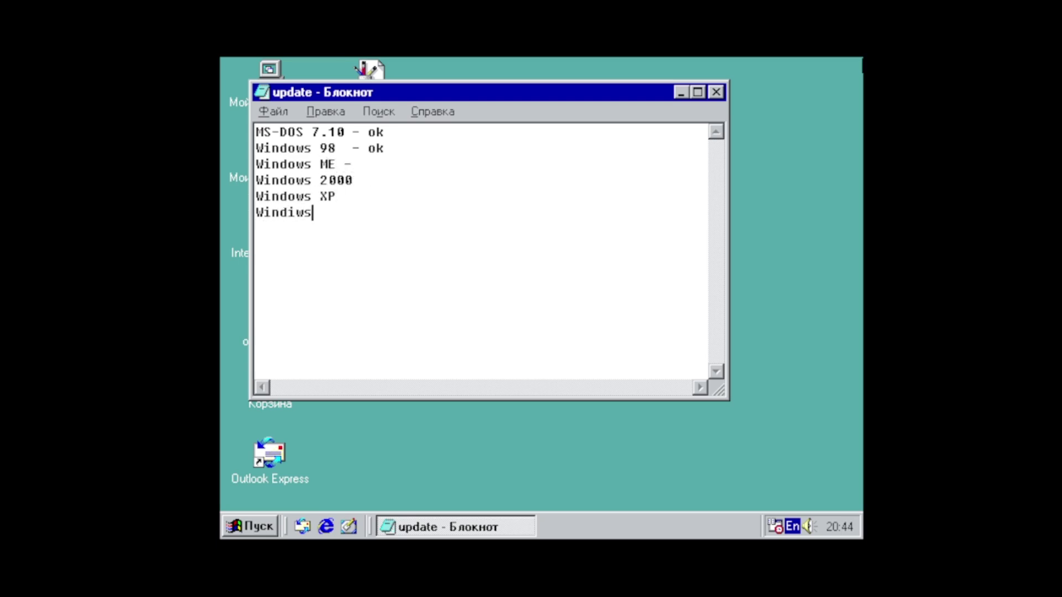
text( vist)
text(Windows 7 -)
key(Return)
Step: Add the lines "Windows 8.1" and "Windows 10 -" to the update list
text(Windows 8.0)
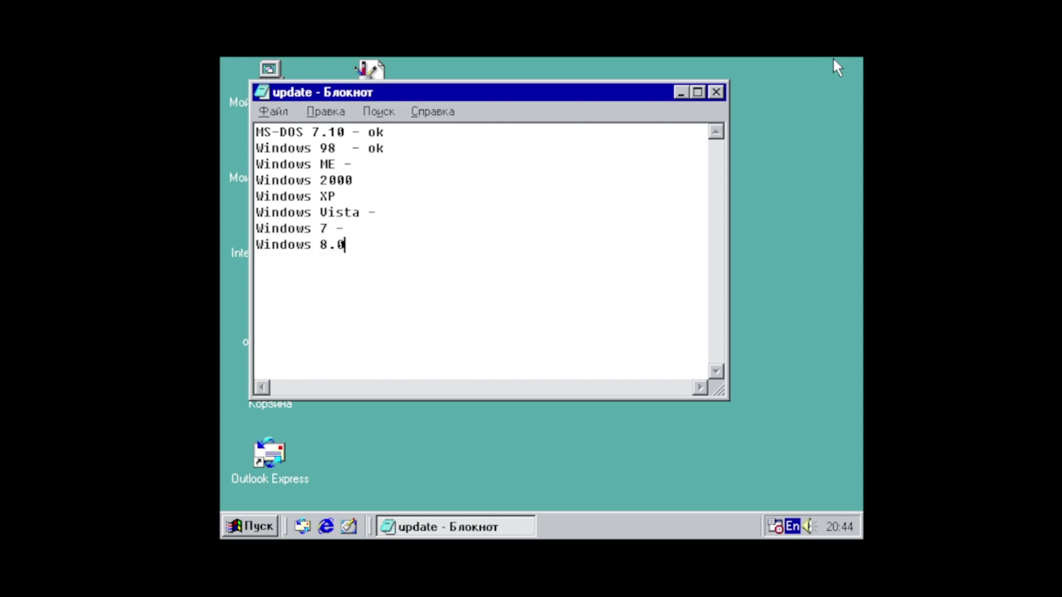
key(BackSpace)
text((Не)
key(alt+shift)
text(8)
key(BackSpace)
key(BackSpace)
key(BackSpace)
key(BackSpace)
key(BackSpace)
text(indows 10 -)
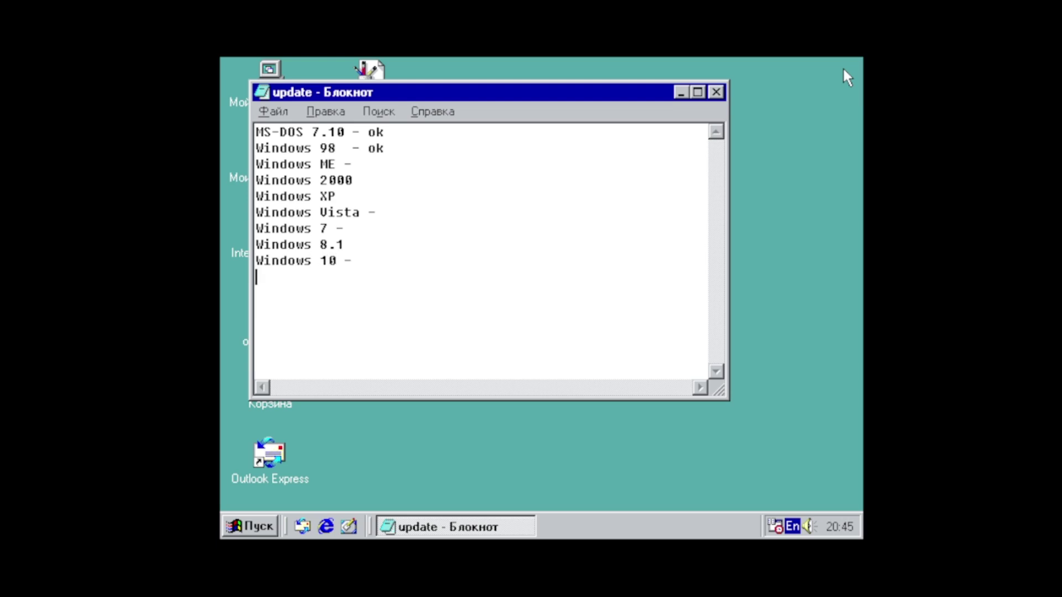
Step: Add the final line "Windows 11 -" and close the update note, saving its changes
text(dows 11 -)
click(716, 92)
click(508, 350)
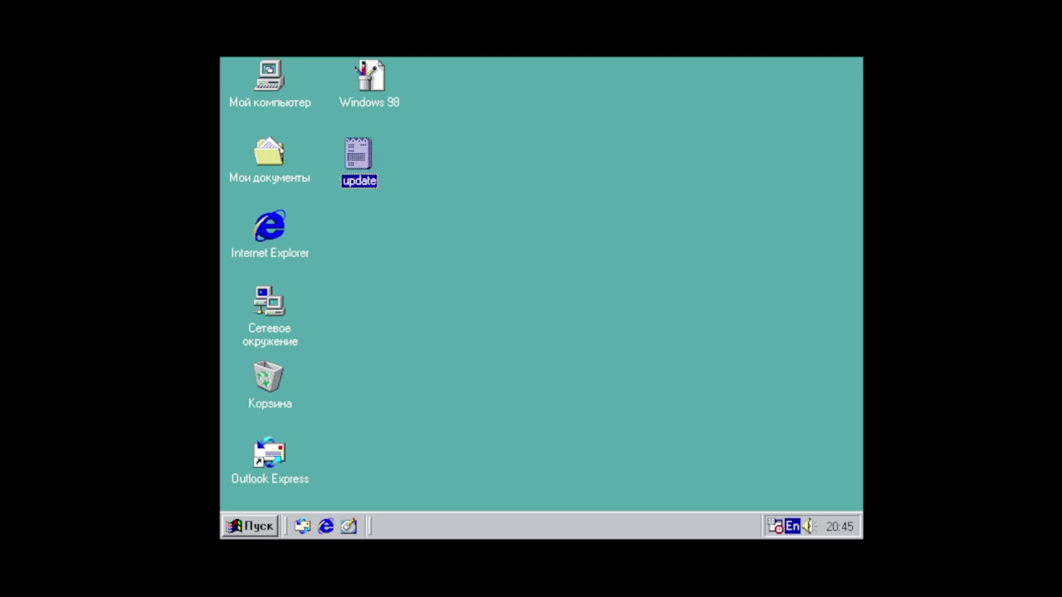
Step: Open Internet Explorer to check whether its start page loads, and close it
double_click(276, 220)
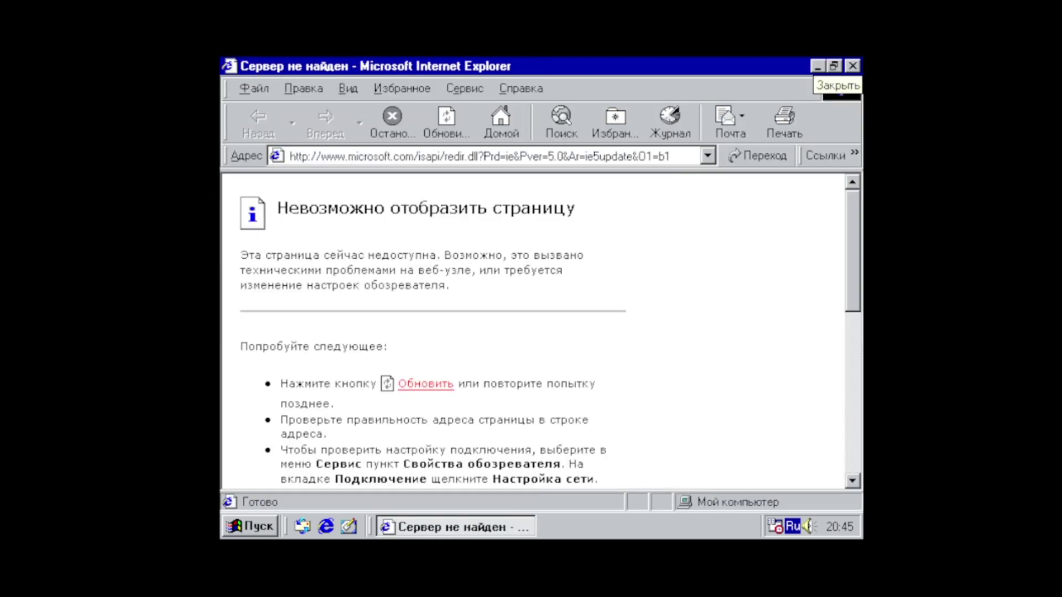
click(852, 66)
Step: Create a text document named "Проблемы были при установке" on the desktop and open it
right_click(419, 195)
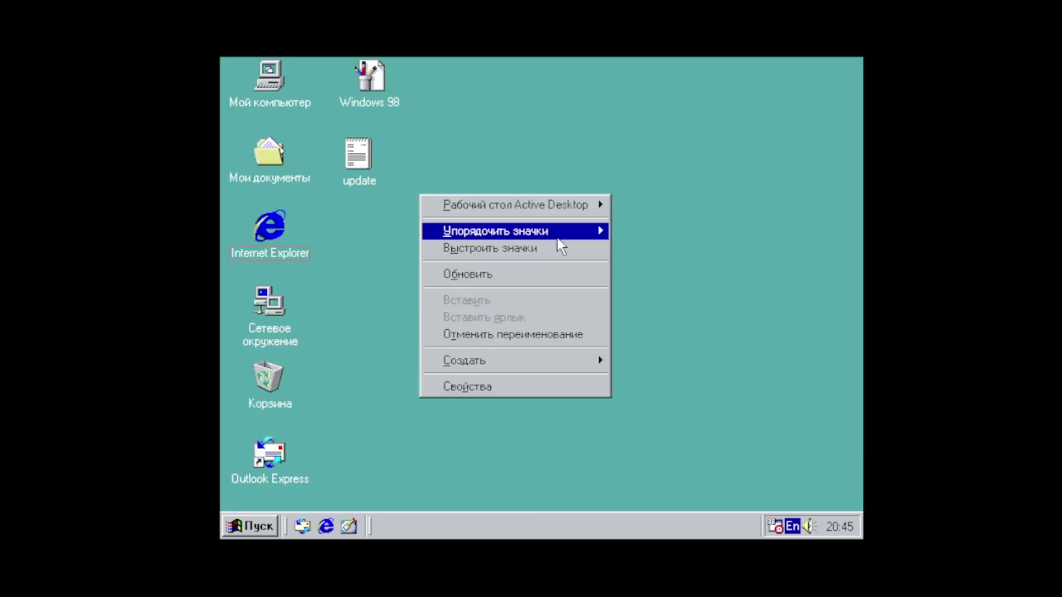
mouse_move(594, 373)
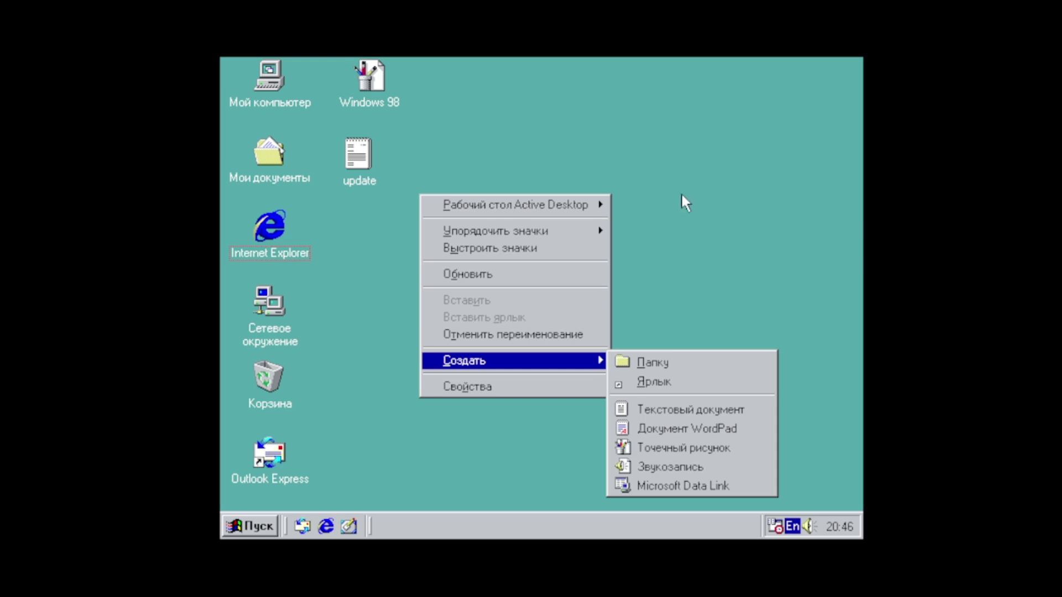
click(686, 409)
key(BackSpace)
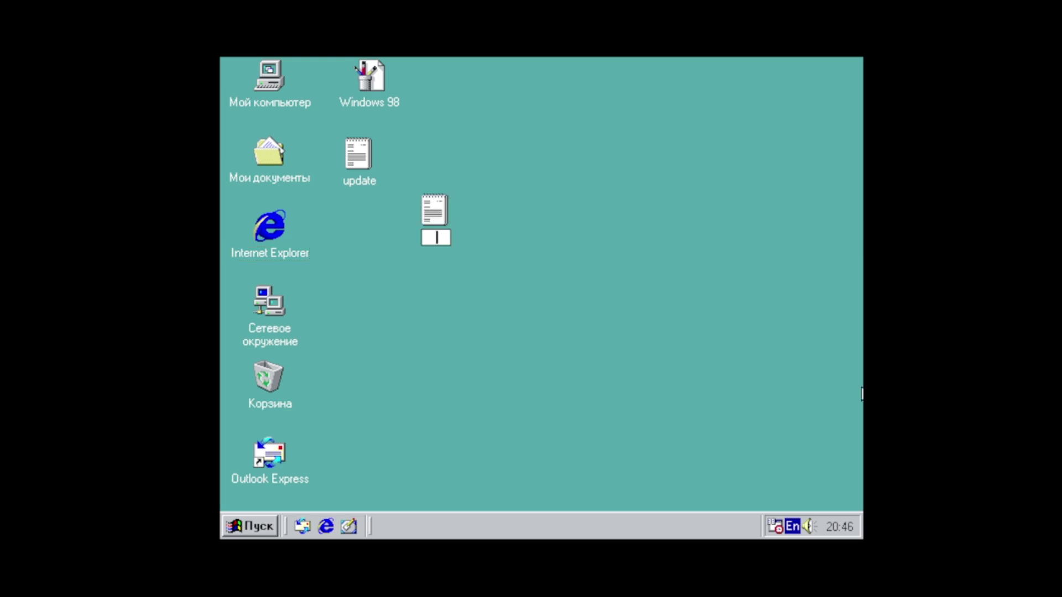
text(Проблемы)
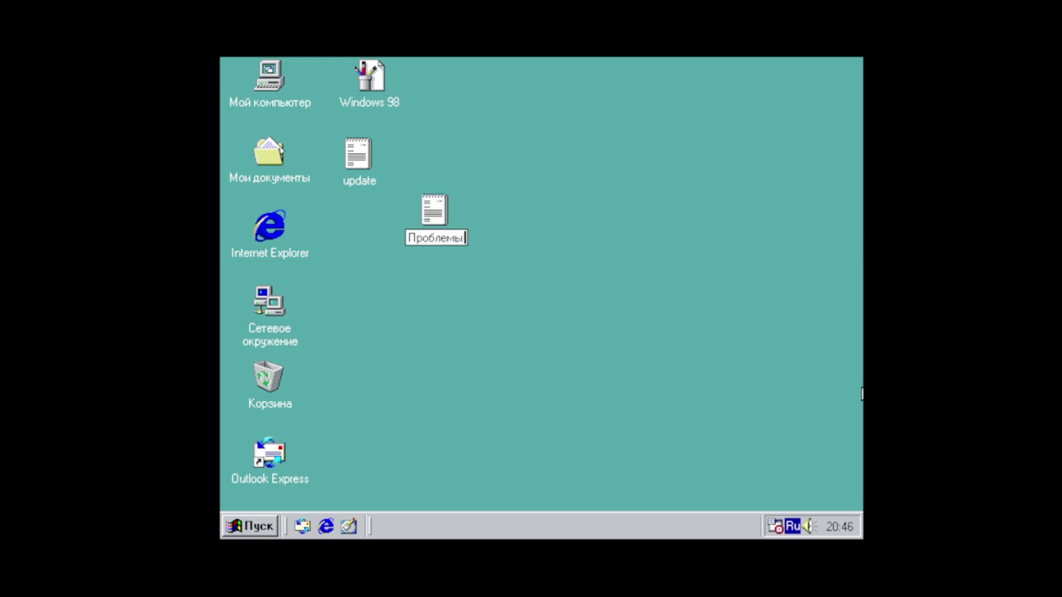
text( были при установке)
key(alt+shift)
text(?)
key(Return)
key(Return)
key(End)
key(BackSpace)
key(Return)
key(Return)
Step: Write "Windows 98 и MS-DOS не было проблем" in the note and close it, saving the changes
key(alt+shift)
text(Windows 98)
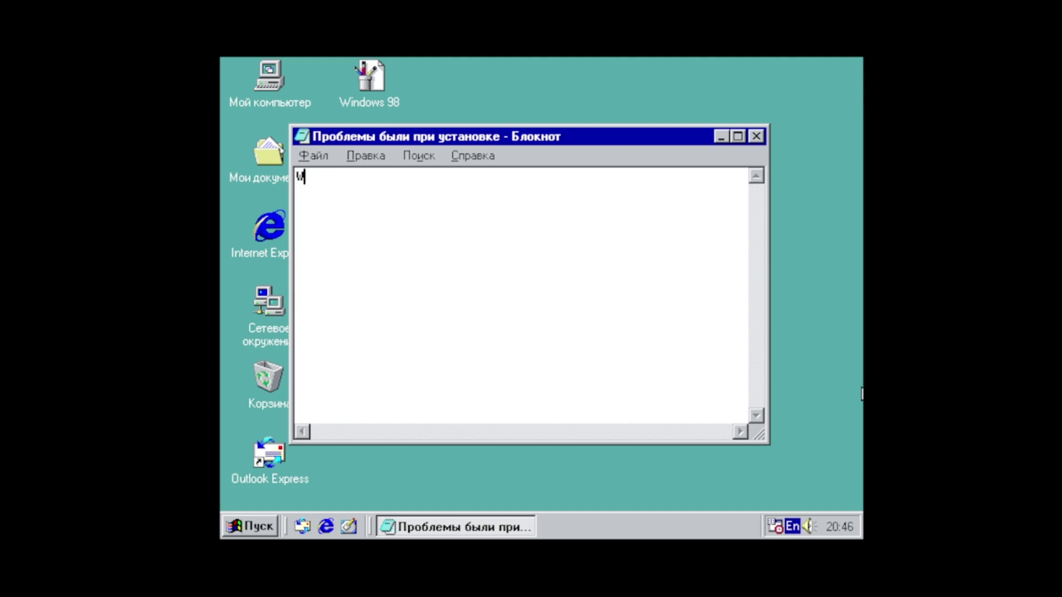
key(alt+space)
key(Escape)
text(-)
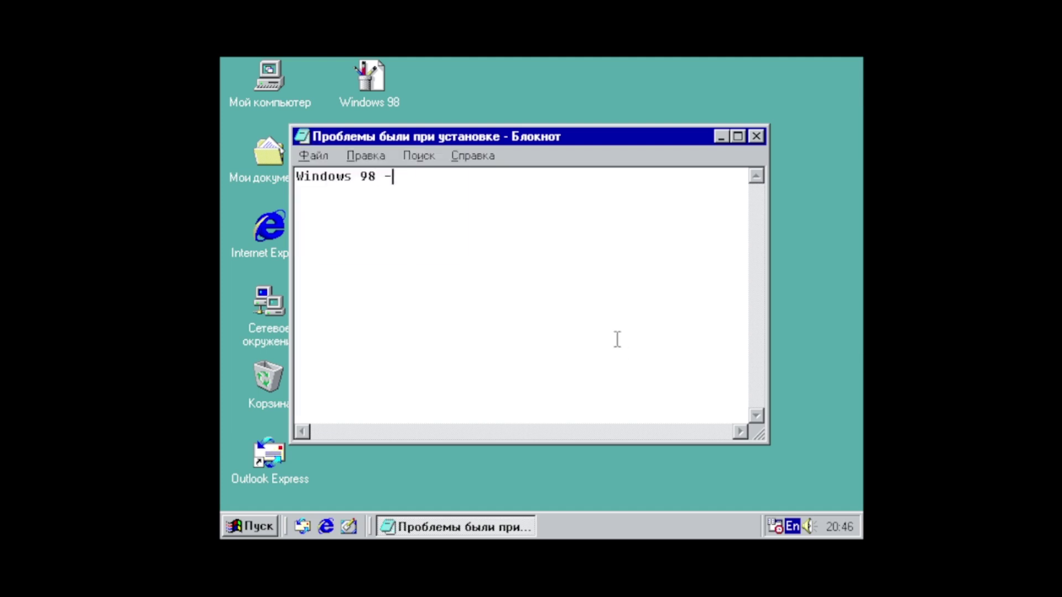
key(alt+shift)
text(MS DO)
key(BackSpace)
key(BackSpace)
key(BackSpace)
key(BackSpace)
key(BackSpace)
key(BackSpace)
text(не было проблем)
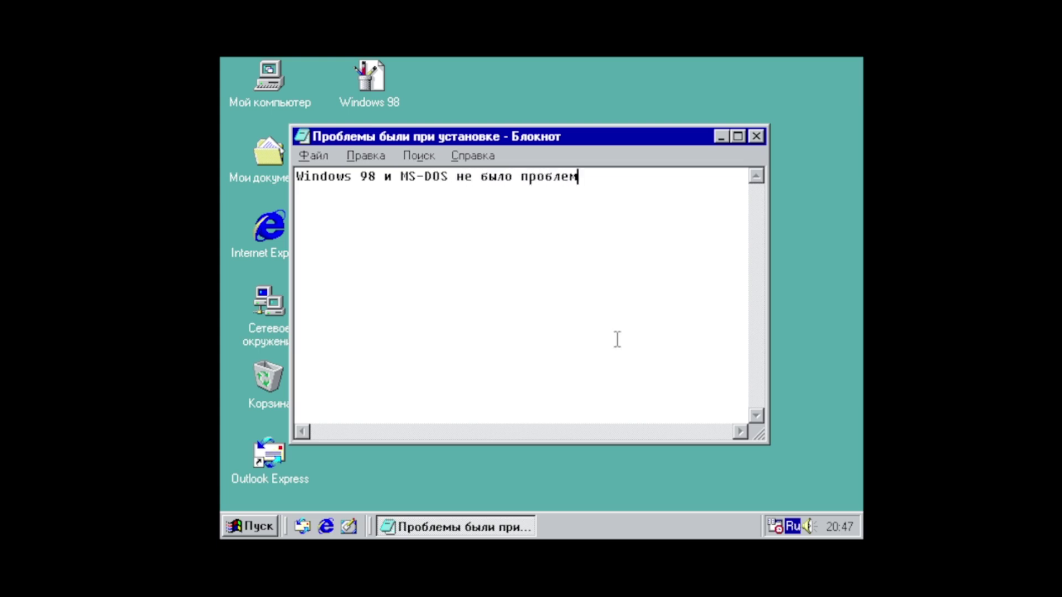
click(756, 137)
click(443, 348)
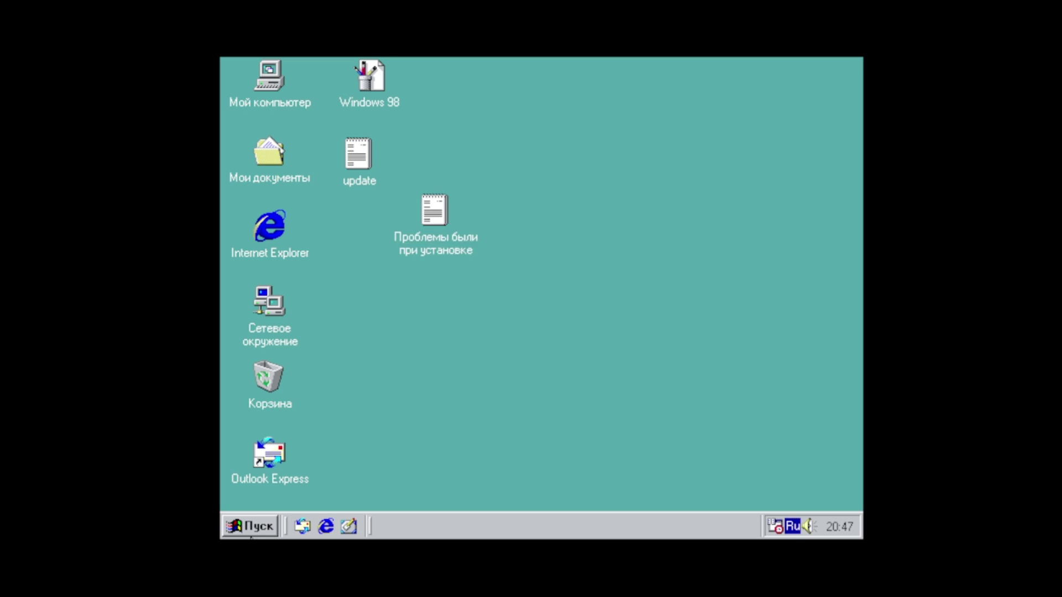
click(249, 527)
click(613, 343)
key(alt+F4)
Step: Move the "Проблемы были при установке" file beneath the update file and line up the desktop icons
drag(434, 244, 339, 259)
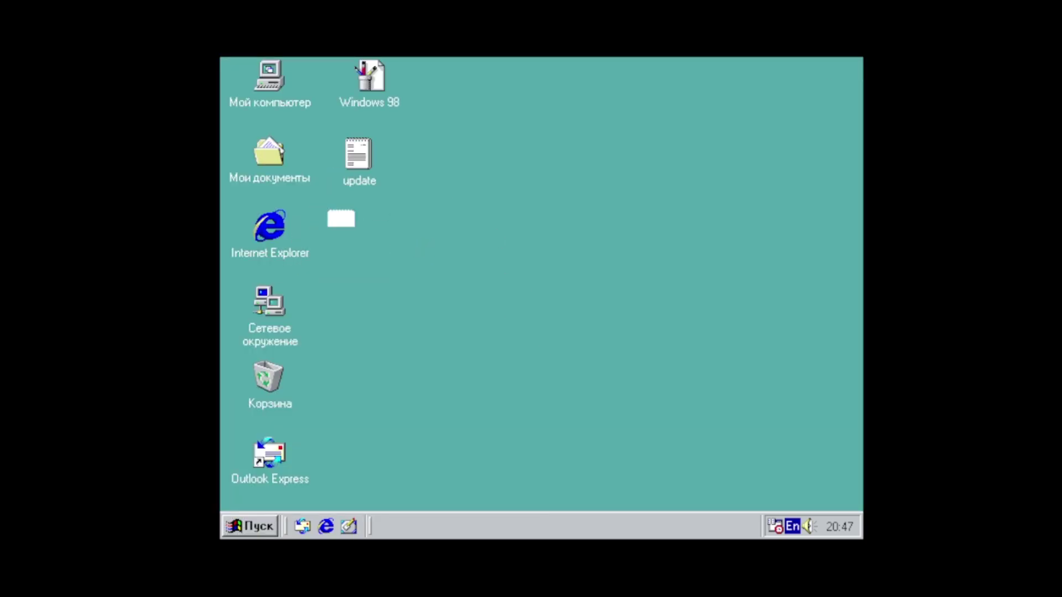
right_click(421, 239)
click(454, 292)
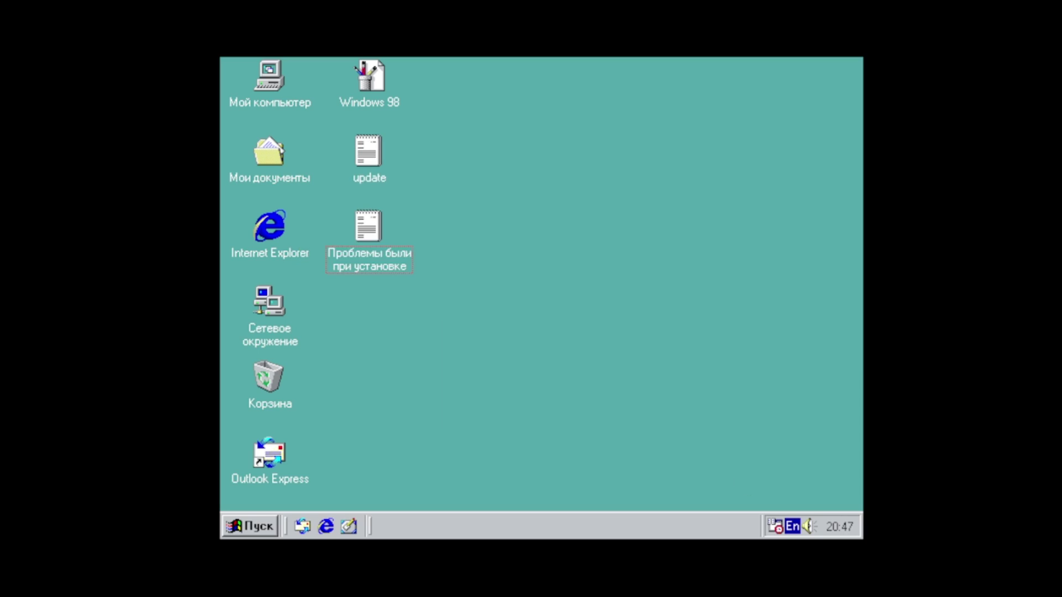
Step: Try to upgrade to Windows Millennium from the CD opened through My Computer
double_click(250, 67)
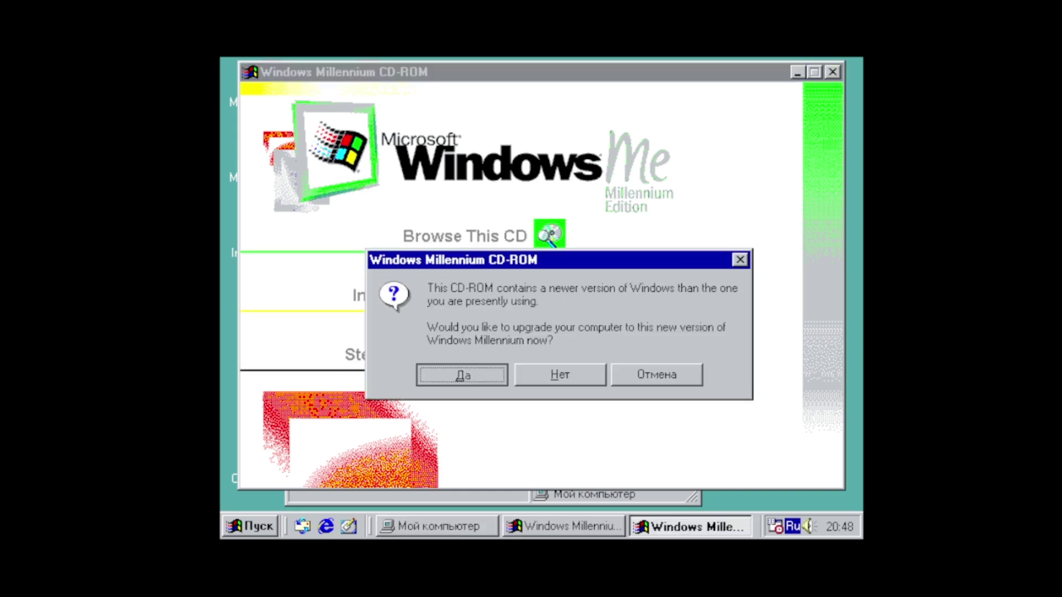
click(426, 376)
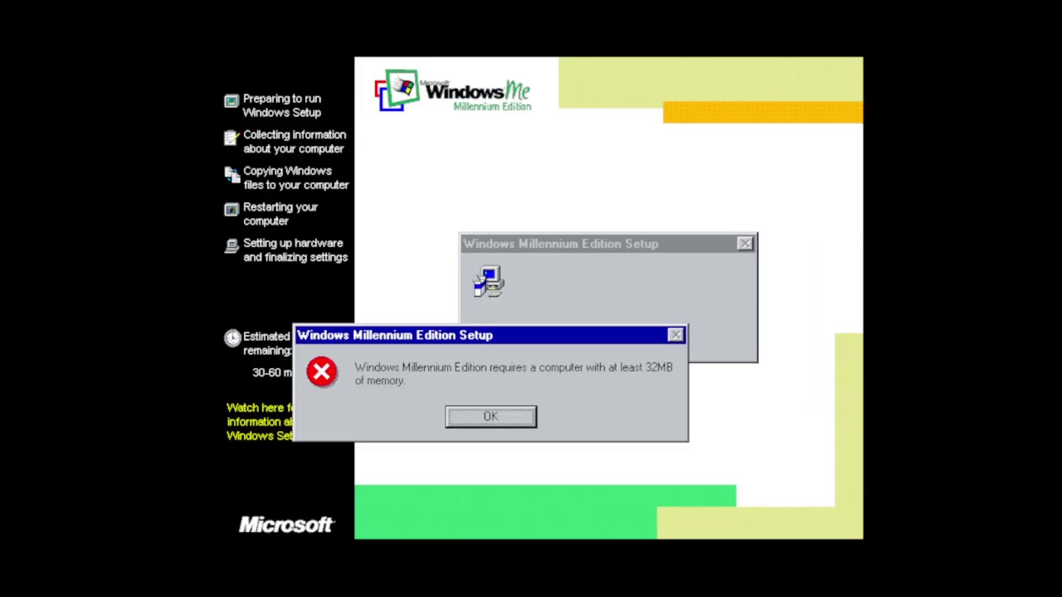
click(444, 477)
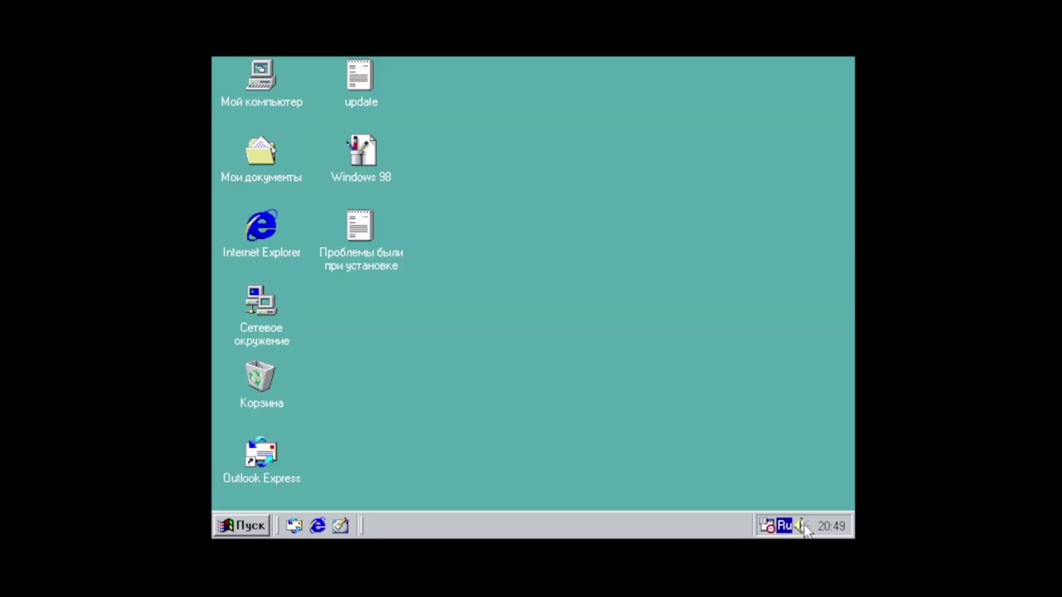
click(801, 526)
click(434, 199)
Step: Run the Windows Millennium CD again from My Computer, retry the upgrade and close the CD window
double_click(261, 78)
double_click(554, 269)
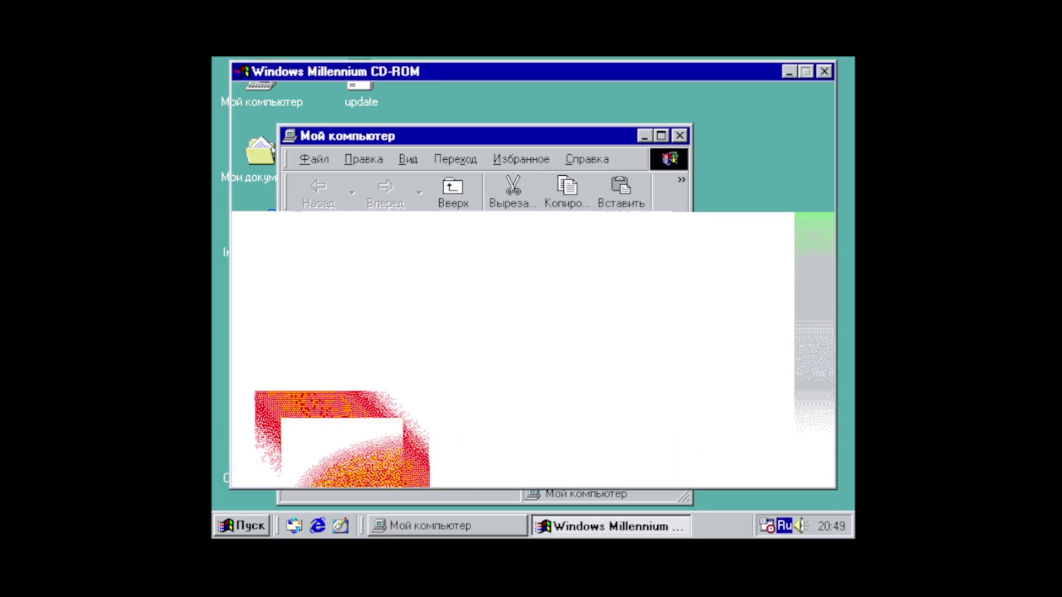
click(425, 359)
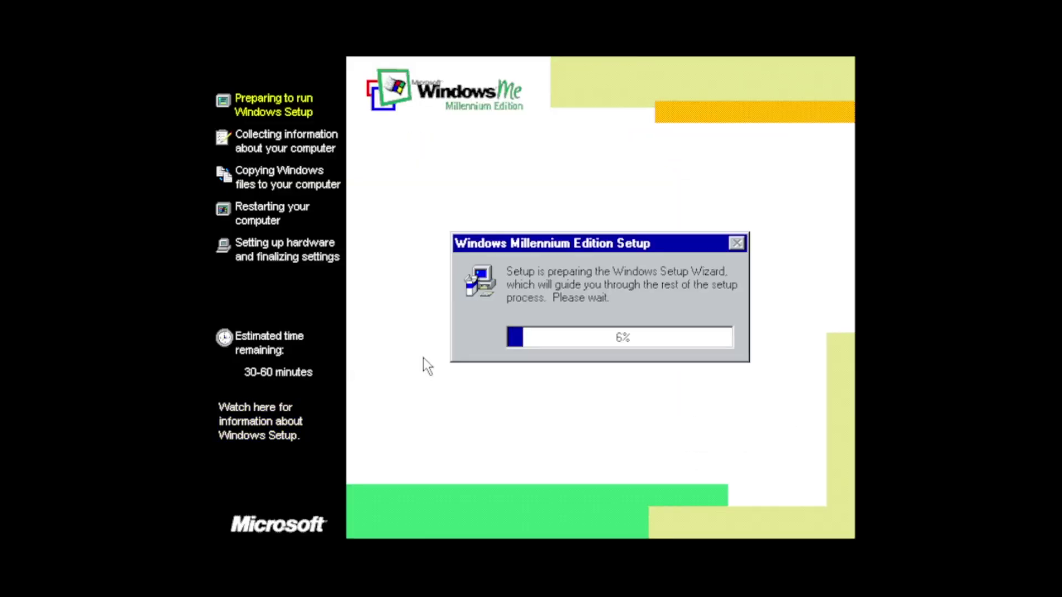
click(540, 359)
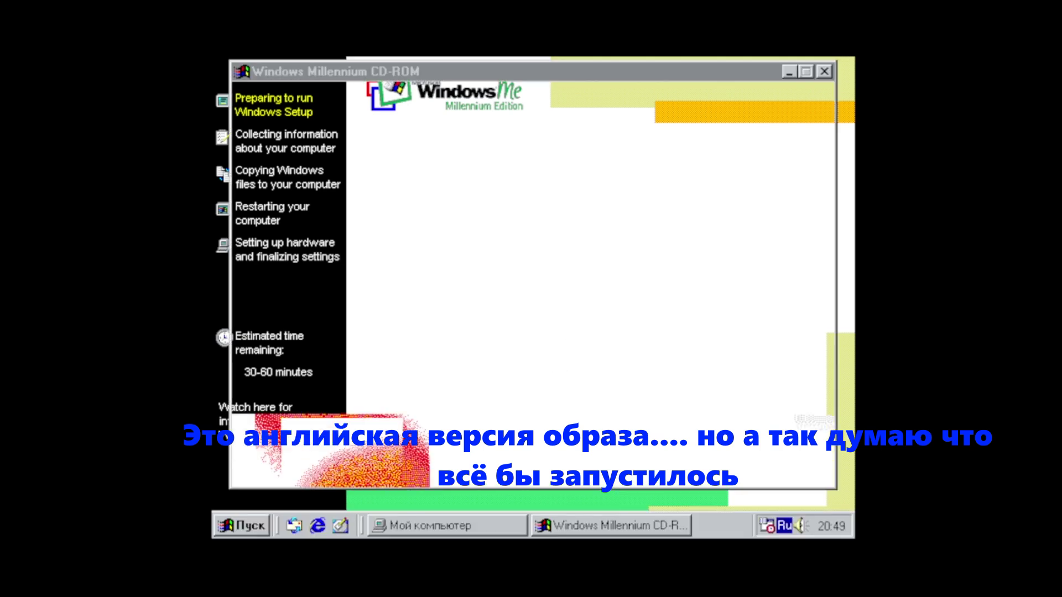
click(824, 71)
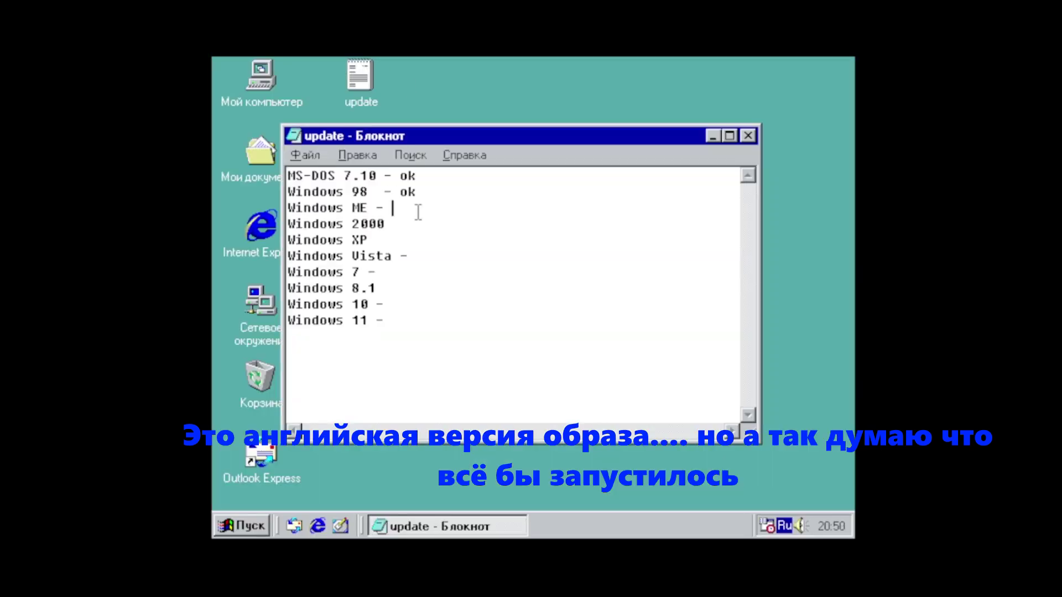
Step: Mark the Windows ME line of the update list with "no" and close the note
text(no)
click(746, 137)
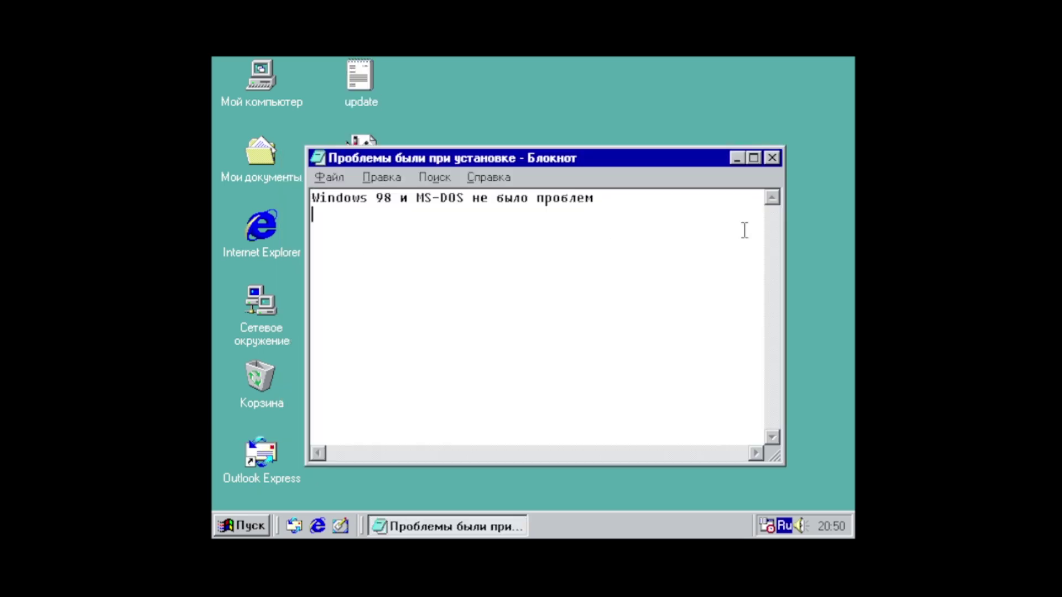
Step: Add the line "Windows ME были проблемы из-за языка образа" to the installation problems note and close it
key(alt+shift)
text(Windows ME ьы)
key(BackSpace)
key(BackSpace)
text(были проблемы из-за яз)
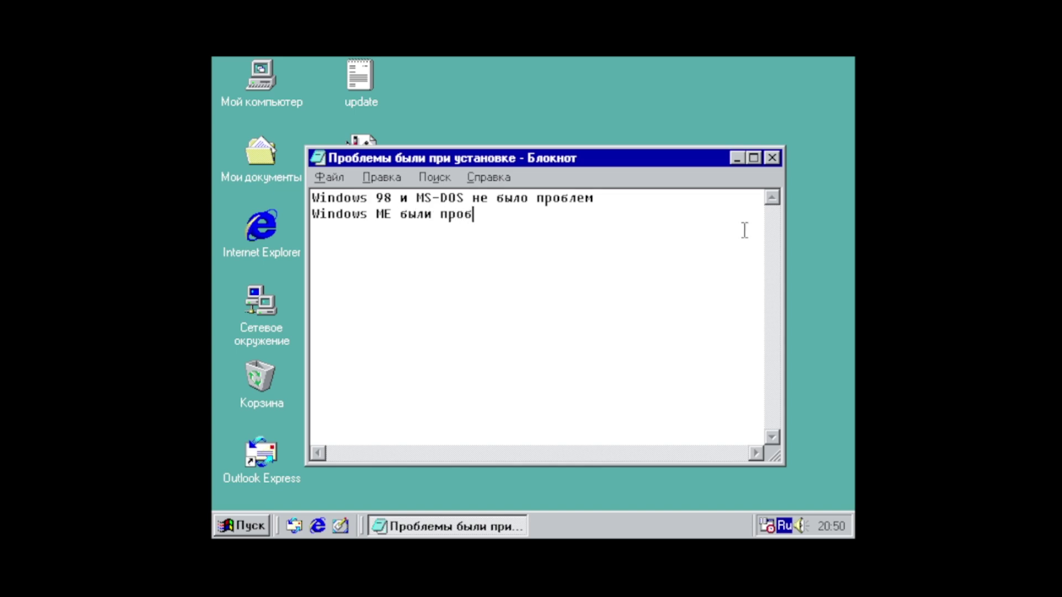
text(ыка образа)
click(773, 159)
Step: Start Windows 2000 setup as an upgrade of the current system, accept the licence and continue without update packs
click(428, 365)
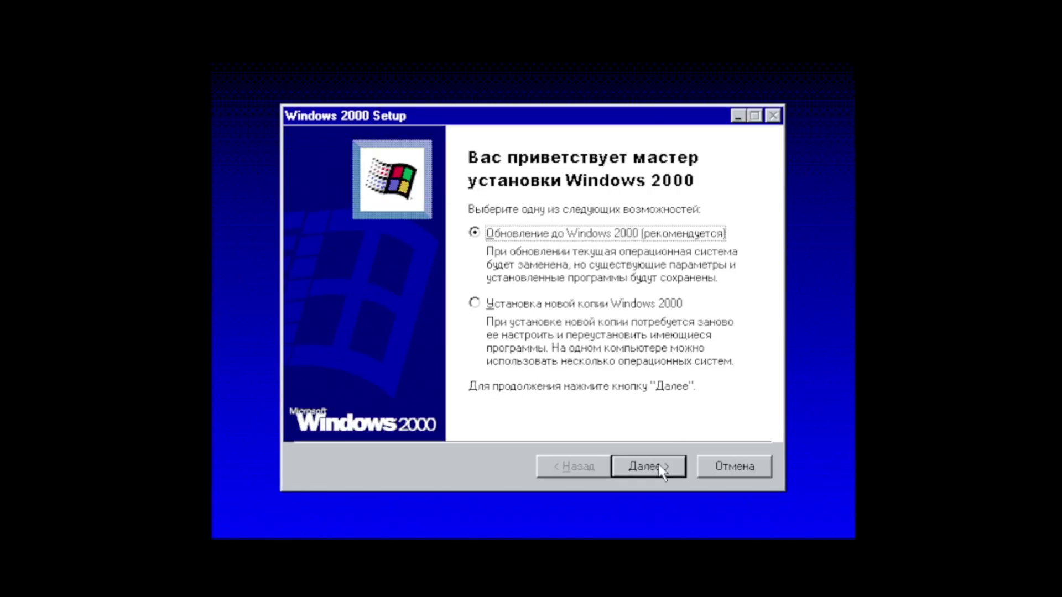
click(660, 468)
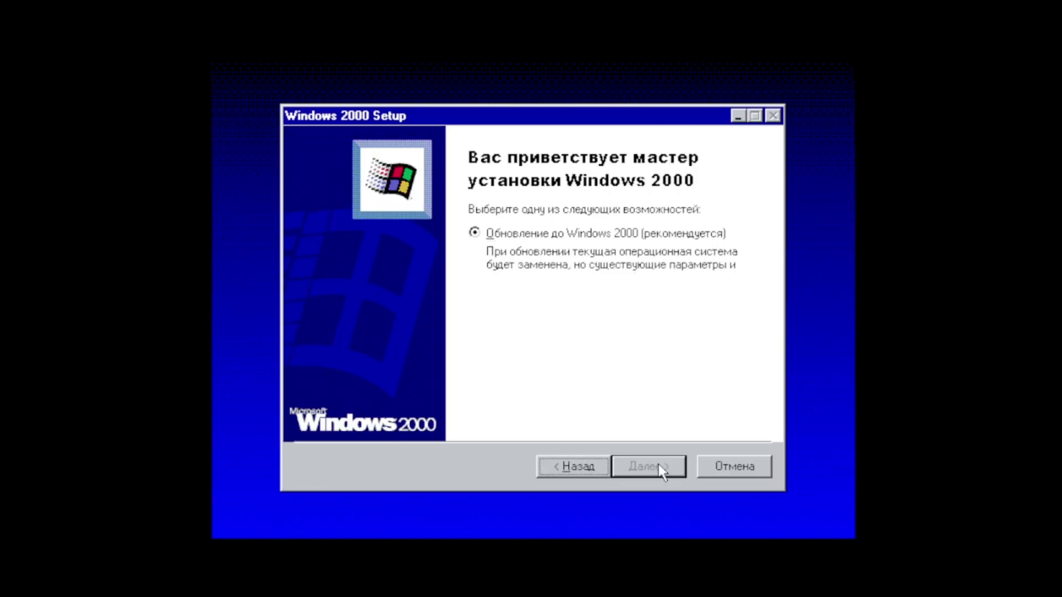
click(374, 396)
click(631, 468)
click(632, 470)
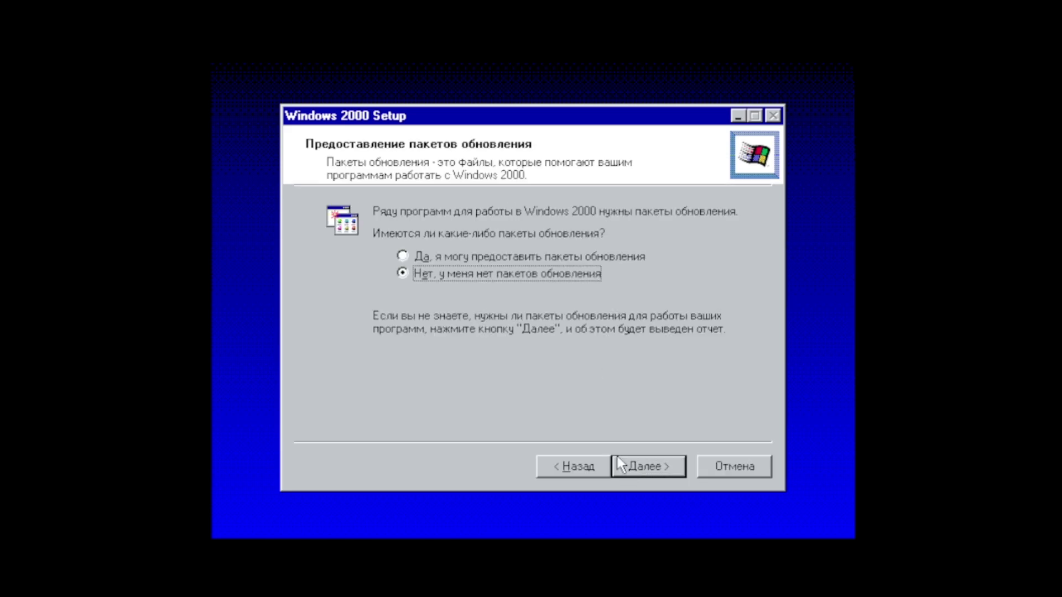
click(642, 470)
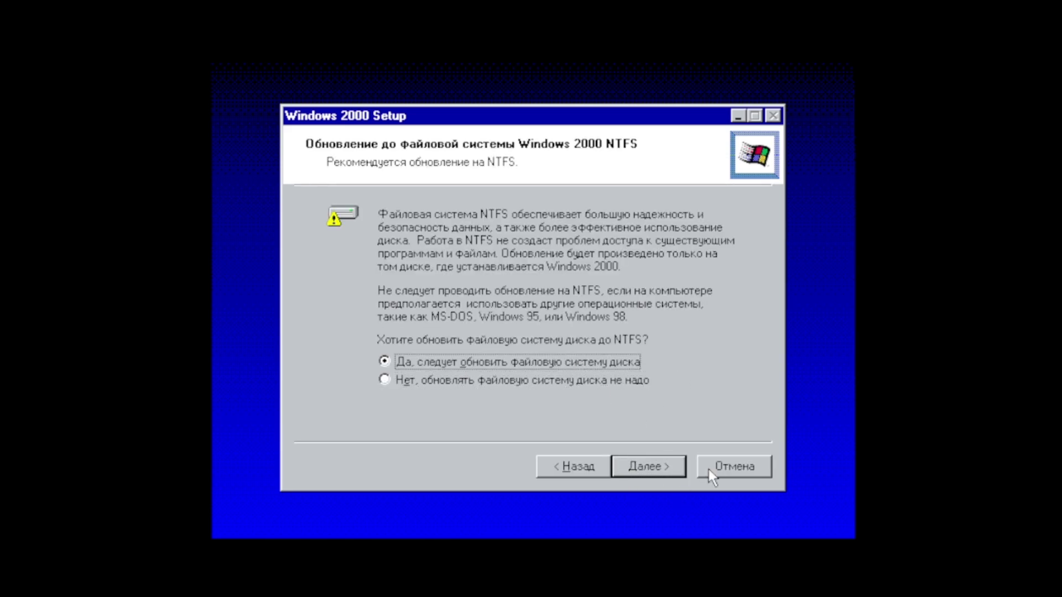
Step: Choose the NTFS file system upgrade and continue past the compatibility report into Windows 2000 Professional Setup
click(678, 469)
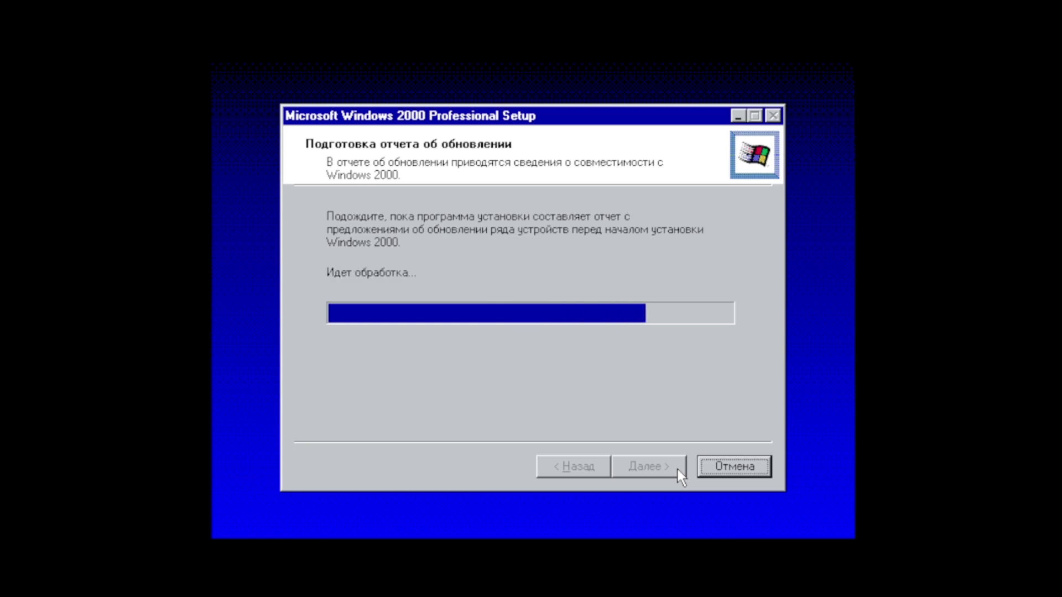
click(678, 470)
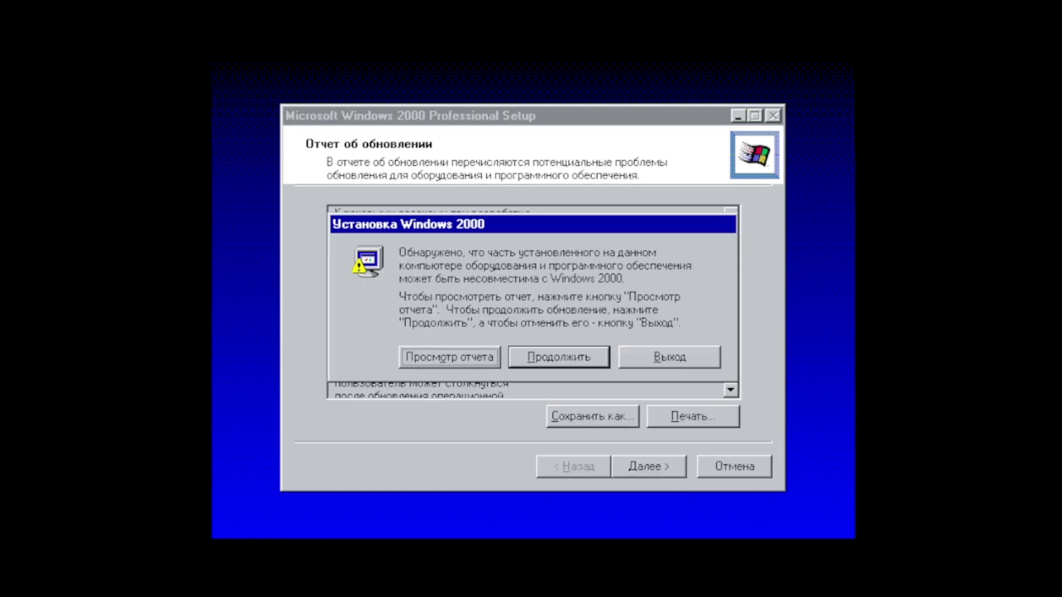
click(544, 356)
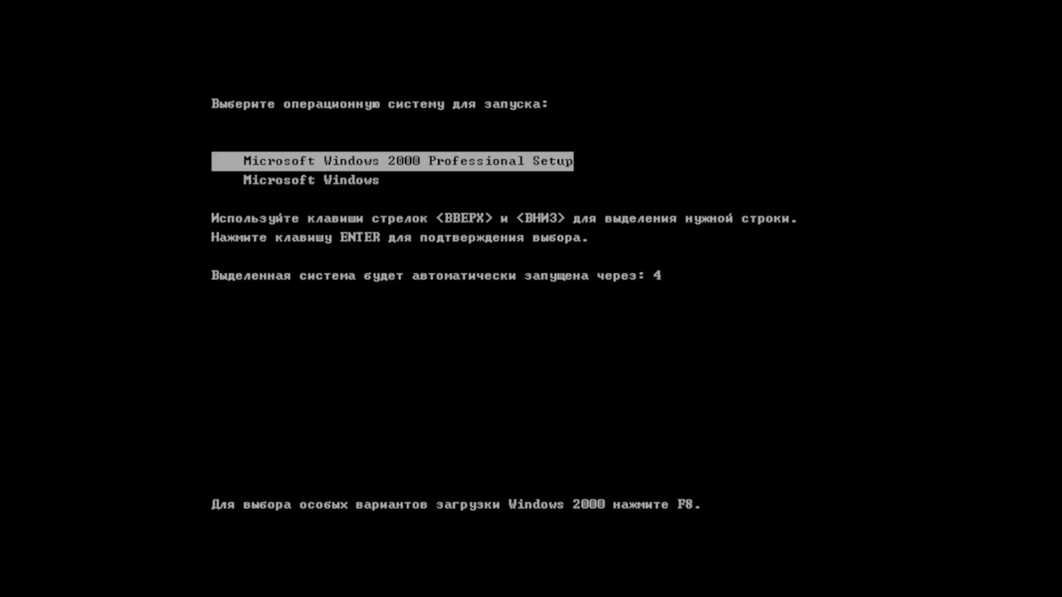
key(Return)
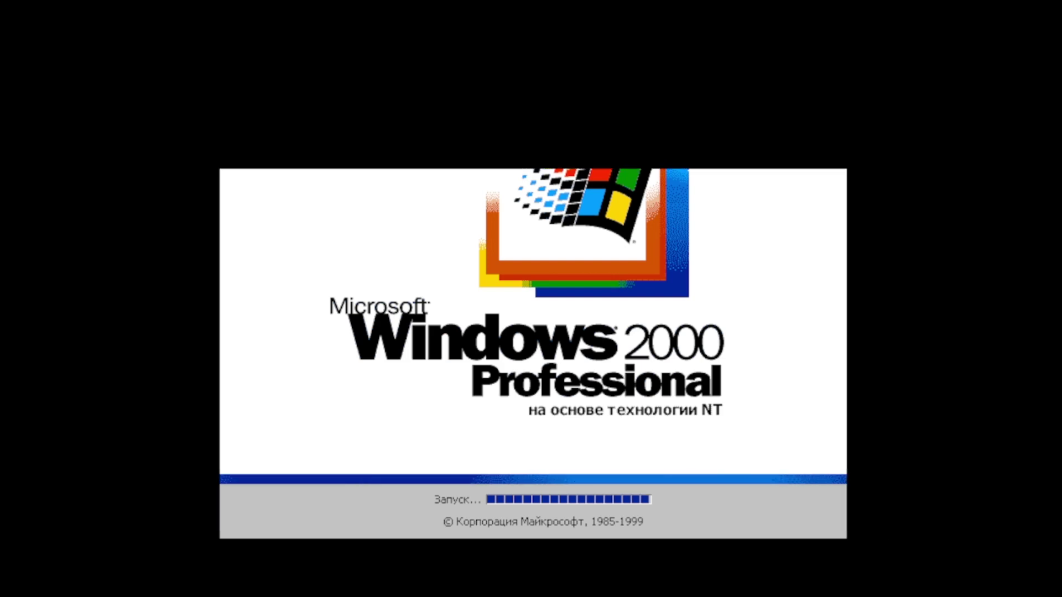
key(Return)
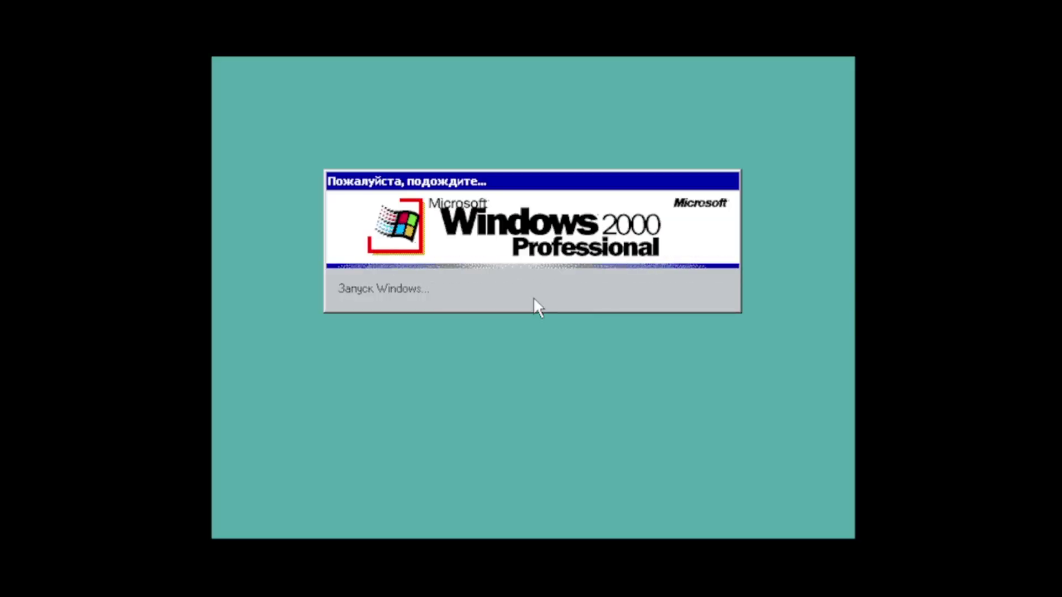
Step: Leave the password for the new Windows 2000 accounts blank and confirm the empty password
click(531, 434)
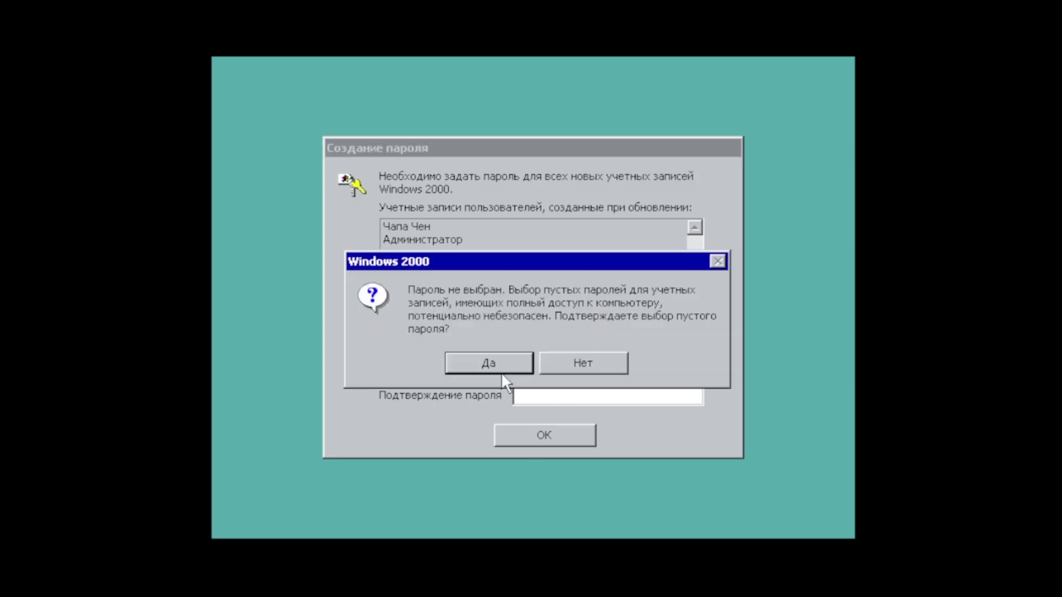
click(501, 368)
click(507, 341)
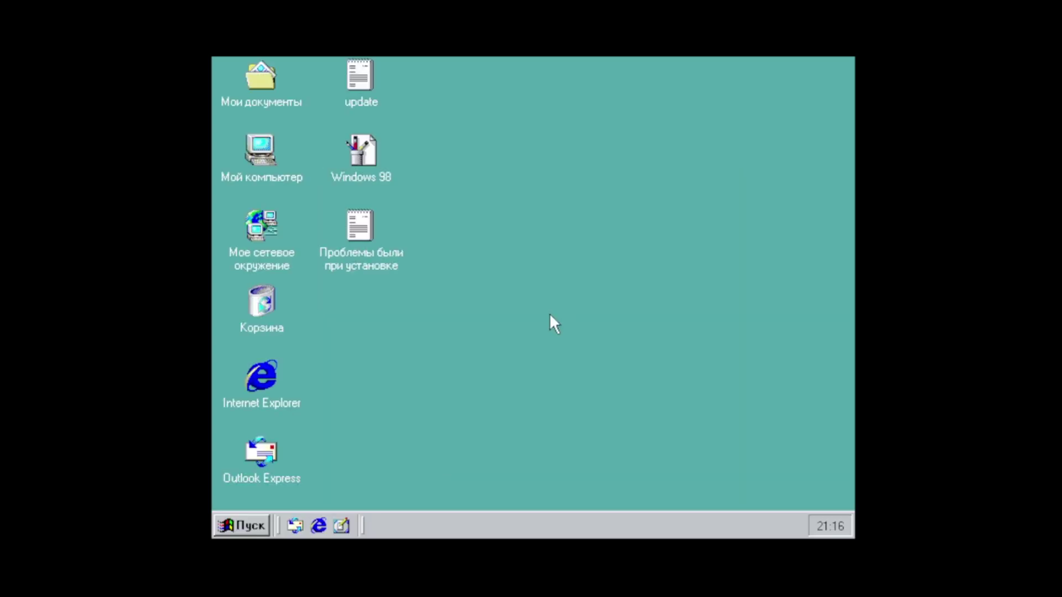
Step: Add the lines "Windows 2000 не было проблем" and "Windows XP" to the notes and close Notepad
double_click(357, 82)
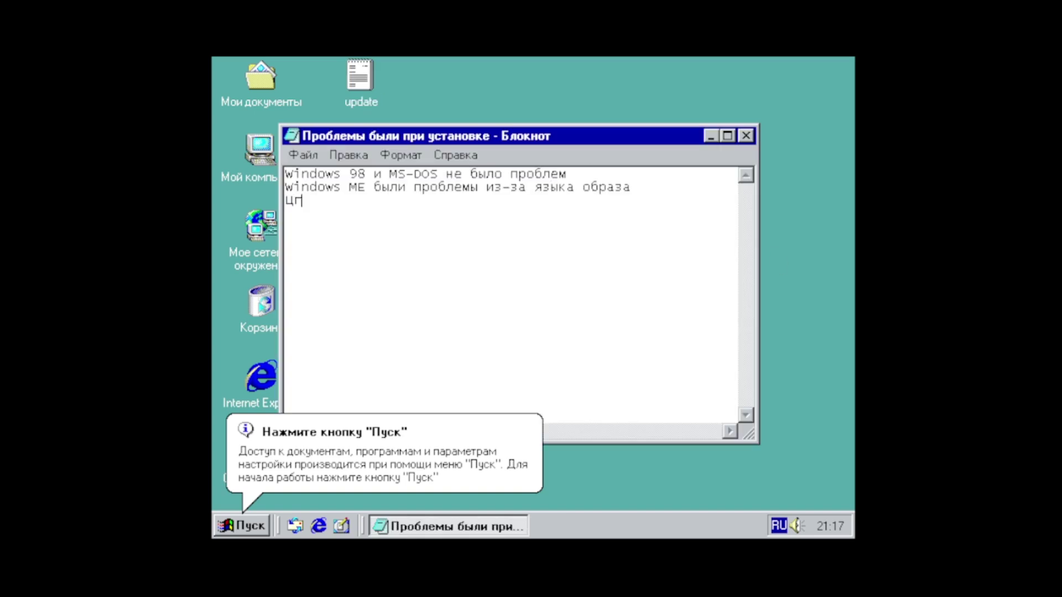
key(BackSpace)
key(BackSpace)
text(windows 2000 не было проблем)
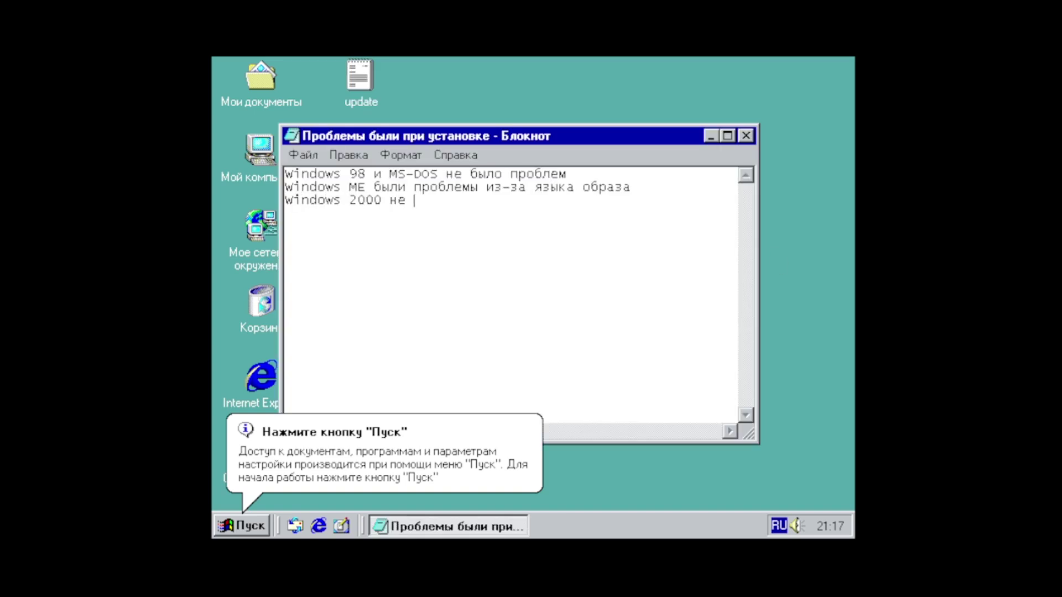
key(Return)
text(windows XP)
click(745, 136)
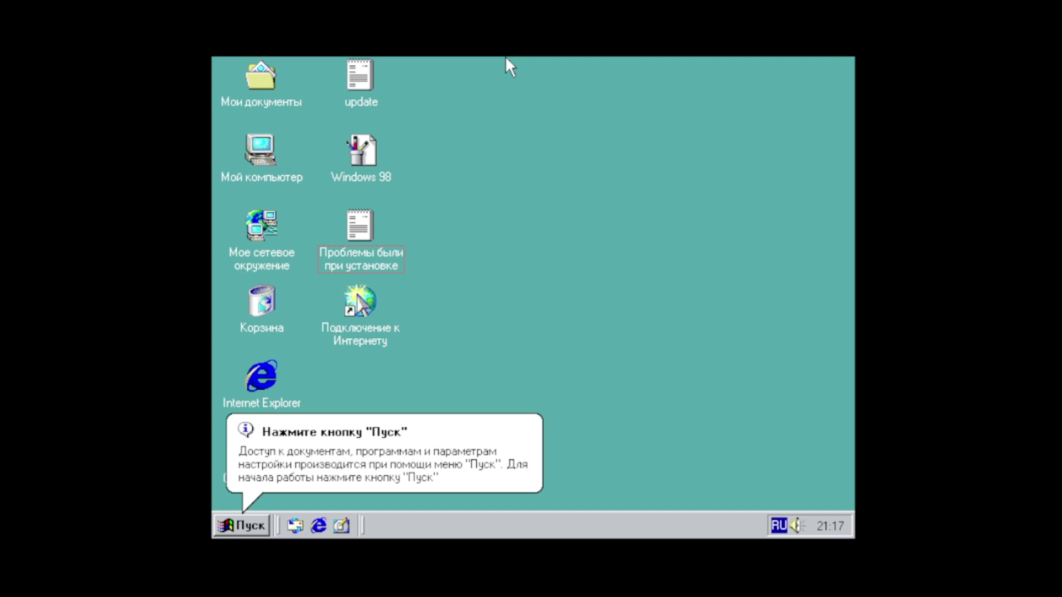
Step: Run Windows XP setup from the CD in drive D of My Computer and continue through its dynamic update stage
double_click(285, 145)
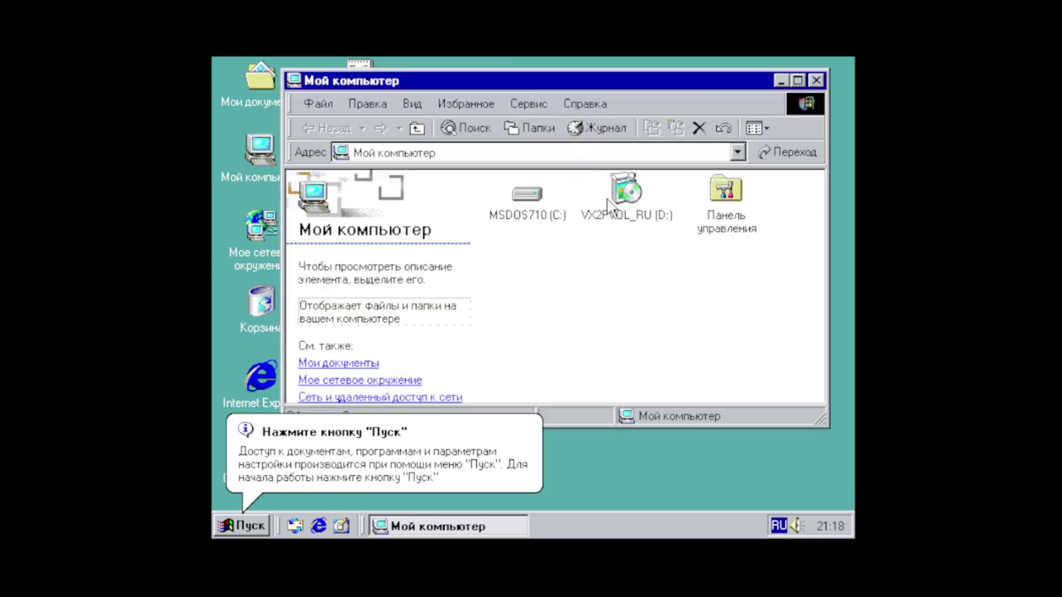
double_click(621, 189)
click(455, 252)
click(712, 465)
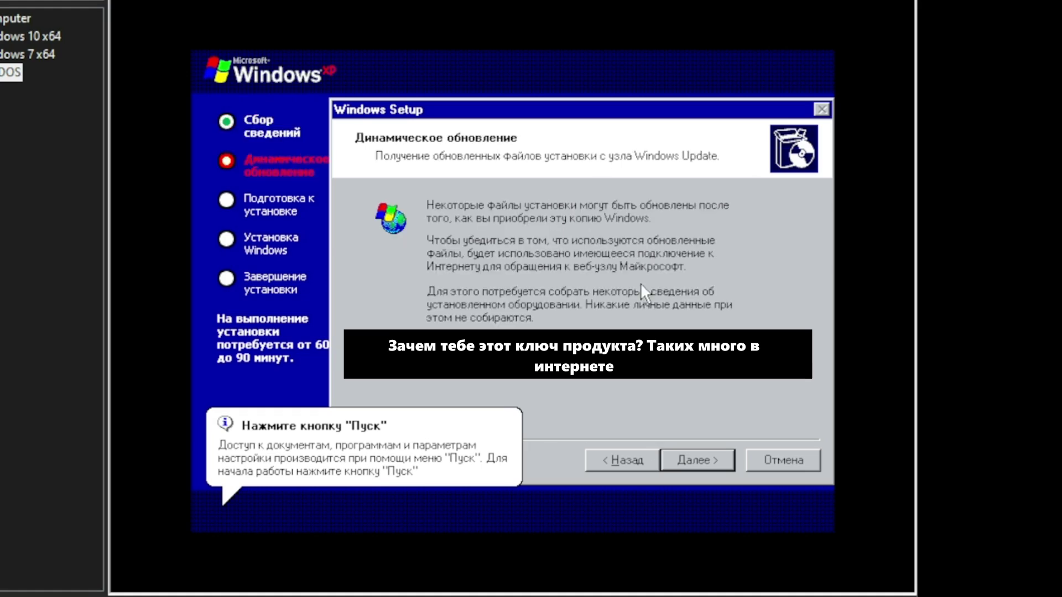
click(698, 459)
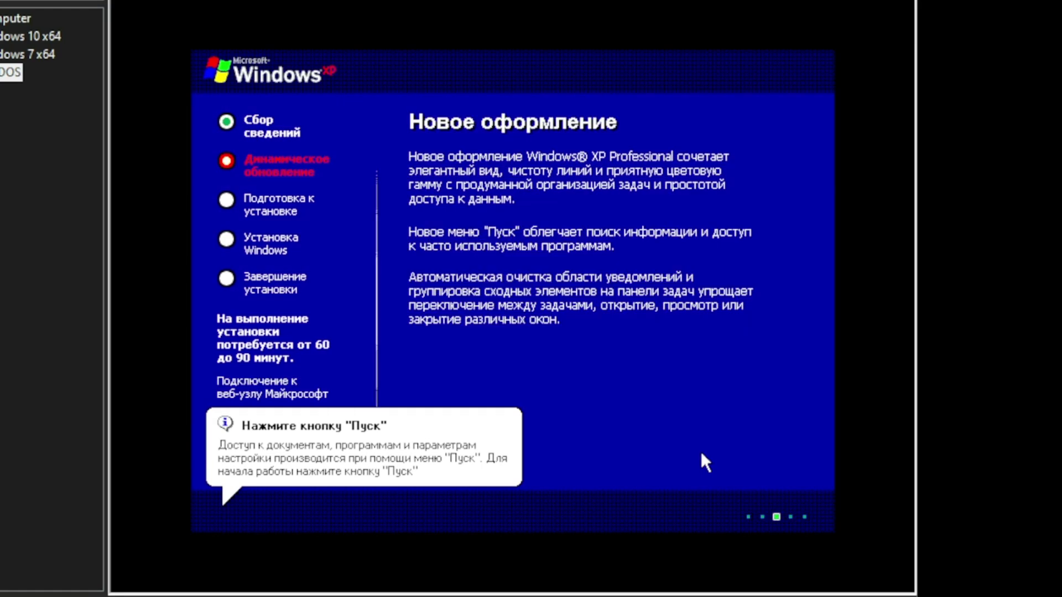
click(593, 313)
click(670, 460)
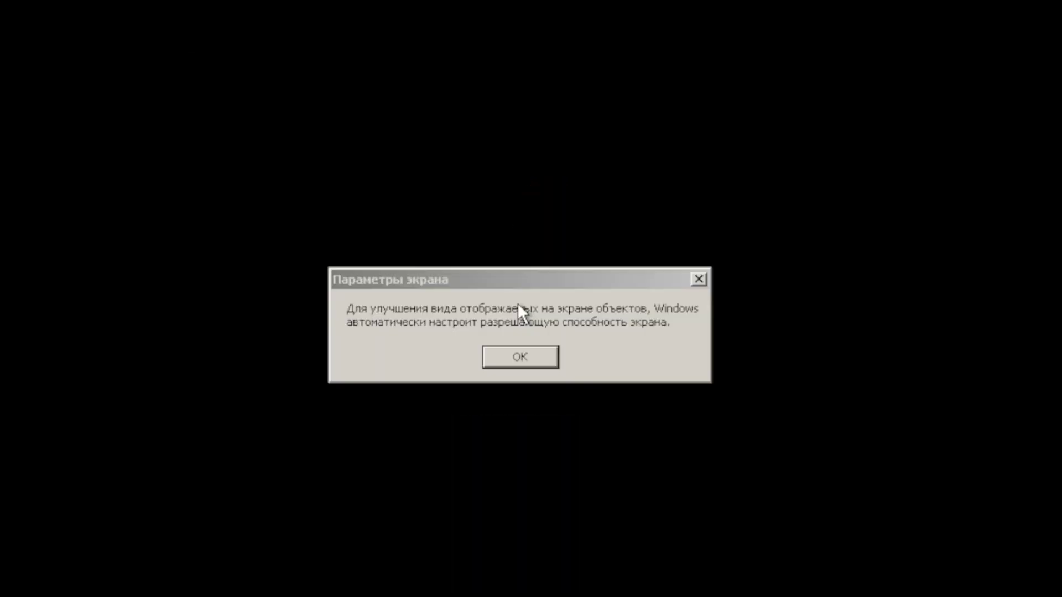
Step: Accept the automatic screen resolution adjustment and complete the Windows XP welcome wizard
key(Return)
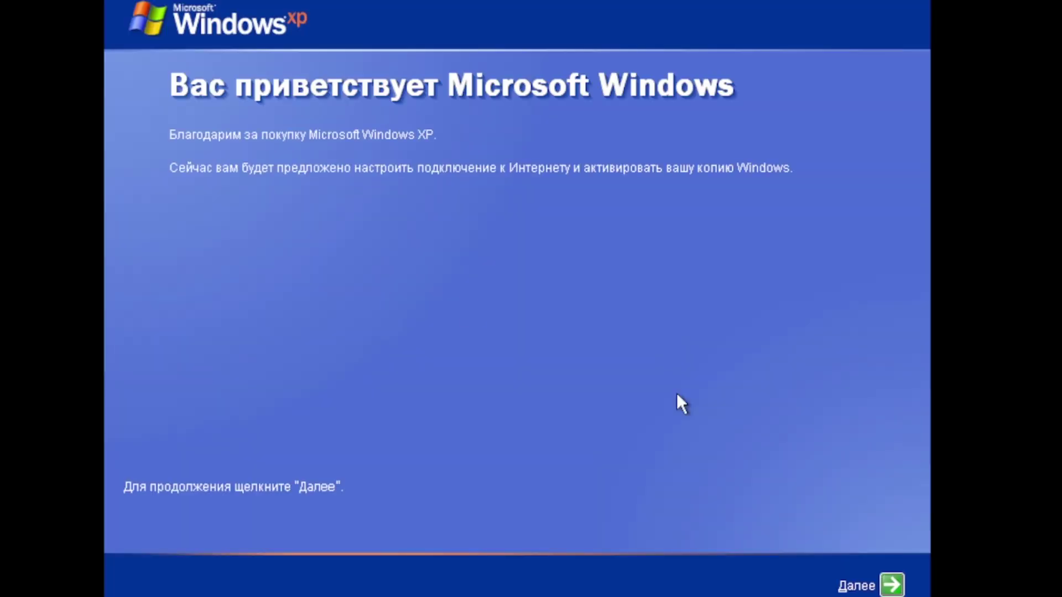
click(892, 585)
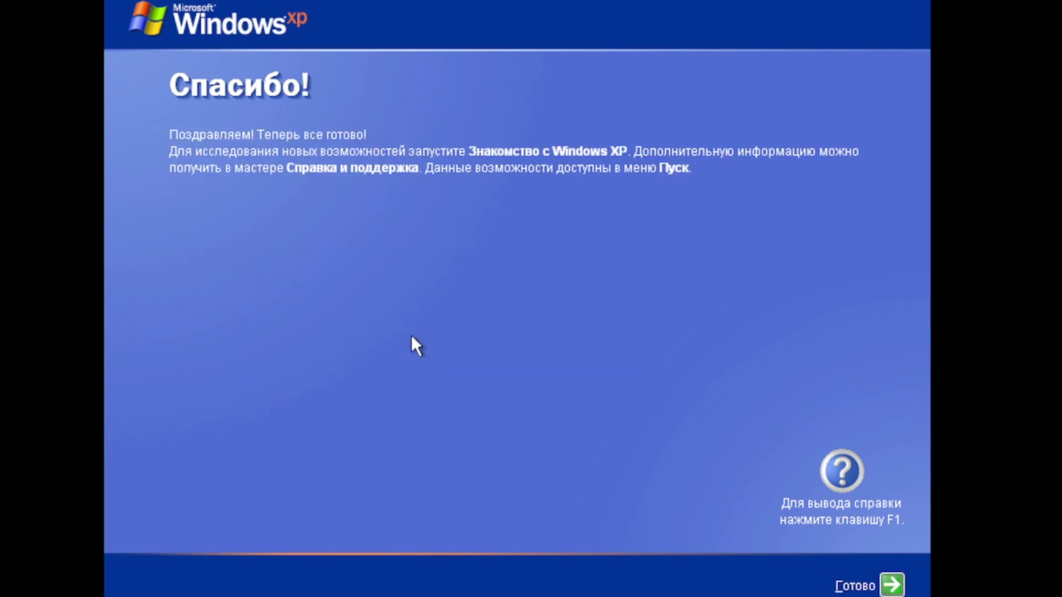
click(861, 592)
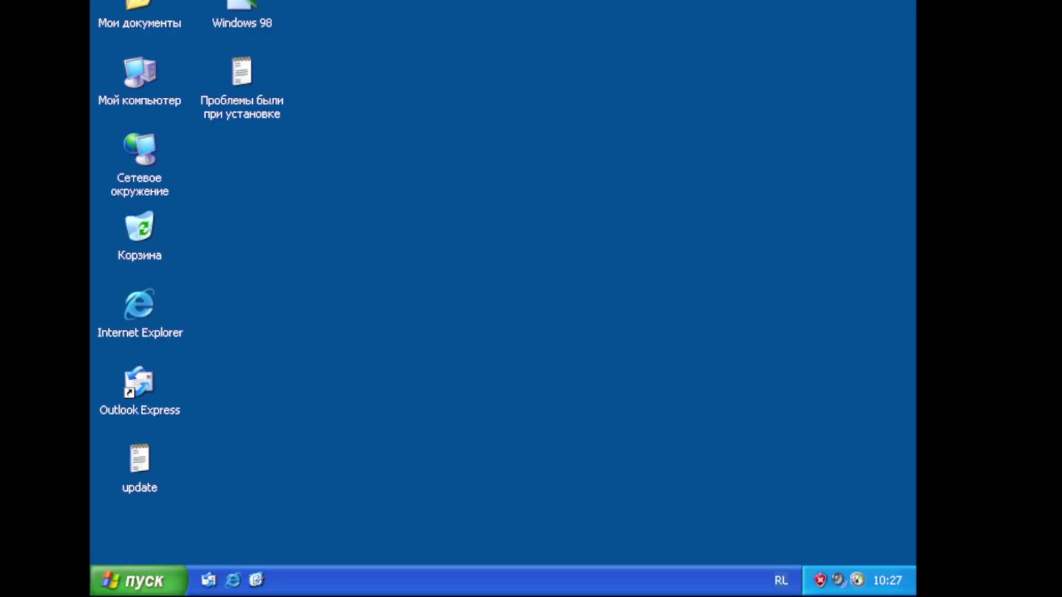
Step: Set the snowy winter forest picture as the desktop background in the display properties and apply it
click(847, 580)
drag(754, 410, 747, 292)
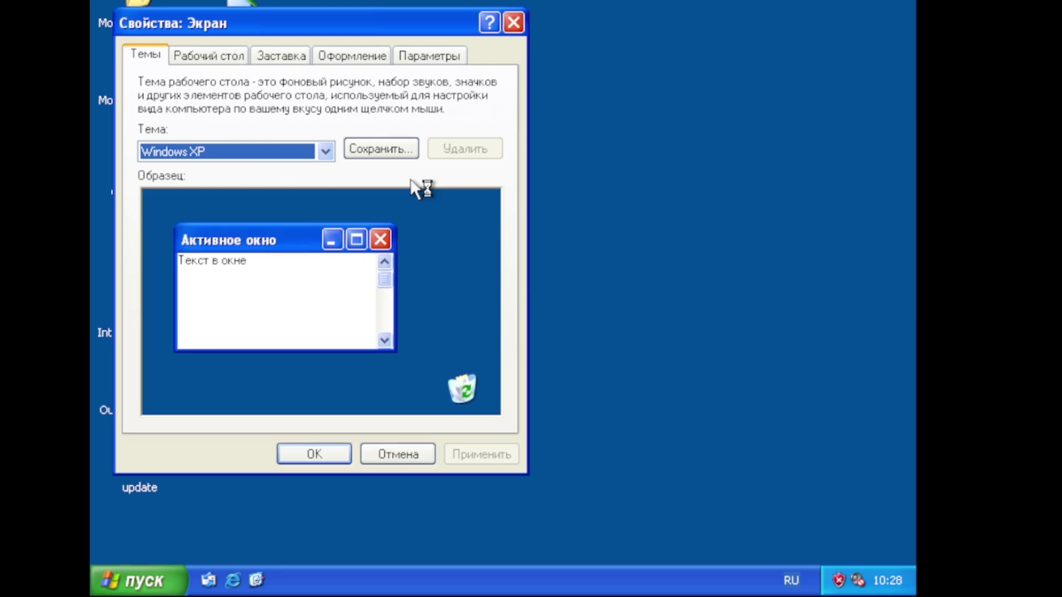
click(209, 55)
click(199, 325)
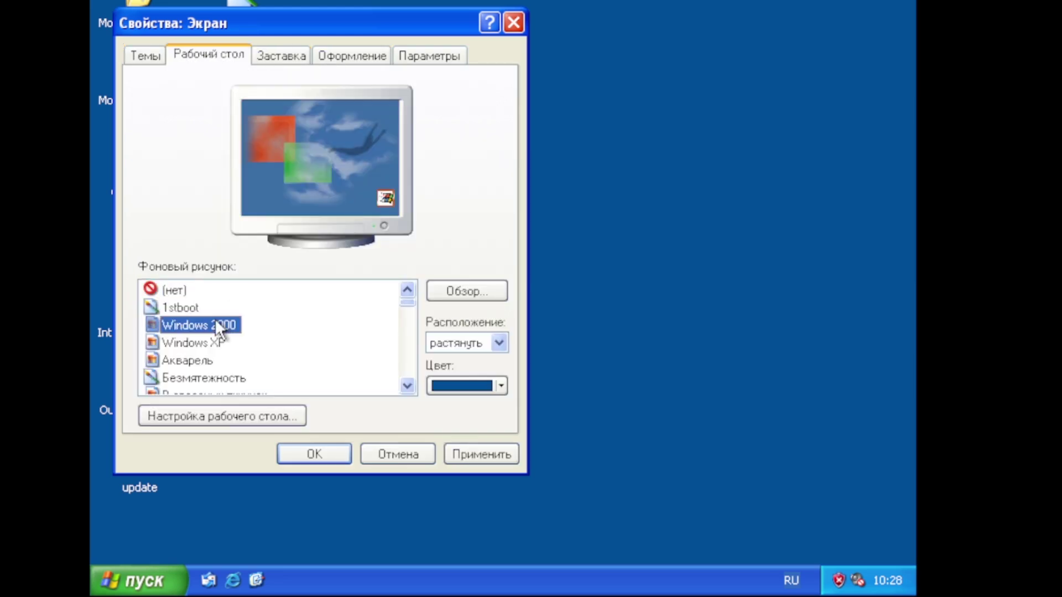
key(Down)
scroll(271, 343, down, 5)
click(194, 374)
click(481, 454)
click(314, 454)
Step: Open Paint with a blank picture and choose the large square brush
right_click(338, 138)
click(136, 580)
mouse_move(182, 505)
mouse_move(307, 341)
click(534, 529)
click(327, 76)
click(547, 155)
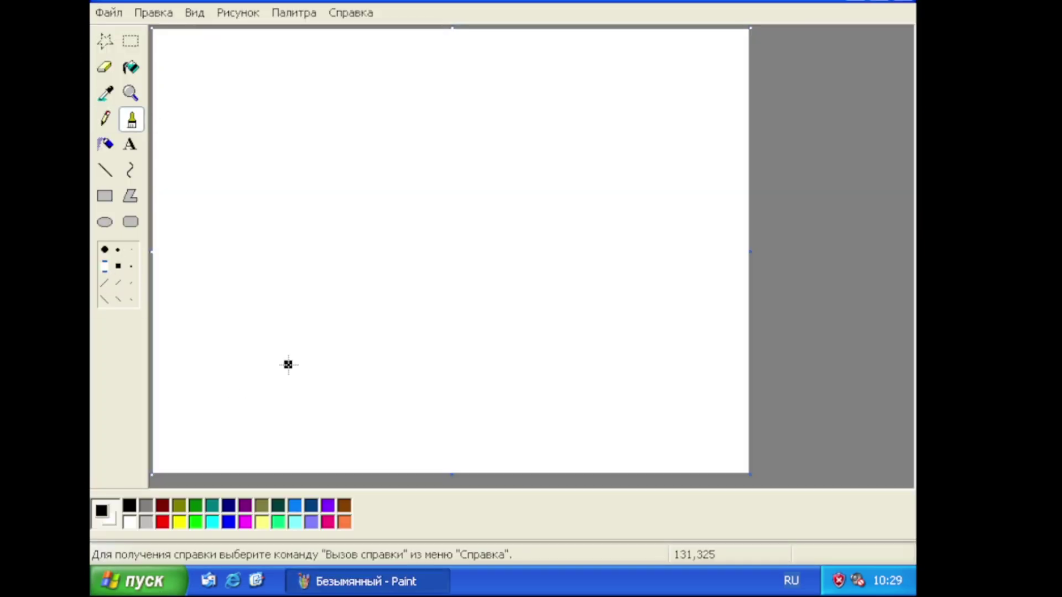
Step: Hand-write "Win XP" in large black brush strokes across the upper half of the blank canvas
mouse_move(172, 196)
mouse_down()
mouse_move(199, 261)
mouse_move(238, 166)
mouse_up()
drag(260, 271, 263, 206)
mouse_move(287, 271)
mouse_down()
mouse_move(332, 202)
mouse_move(343, 258)
mouse_up()
drag(433, 263, 491, 109)
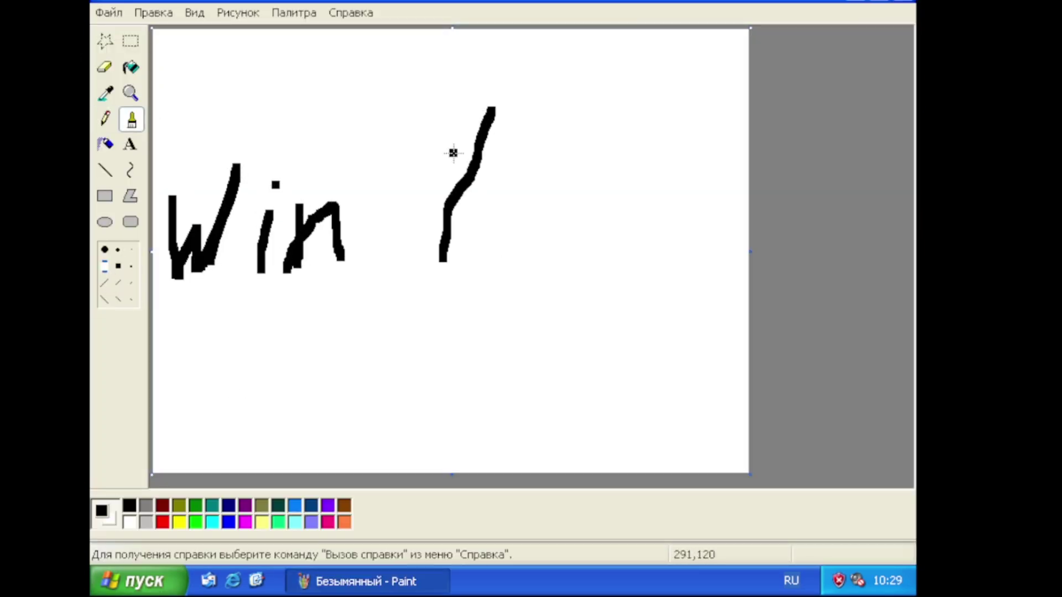
drag(413, 140, 509, 259)
drag(579, 120, 579, 272)
drag(579, 166, 579, 347)
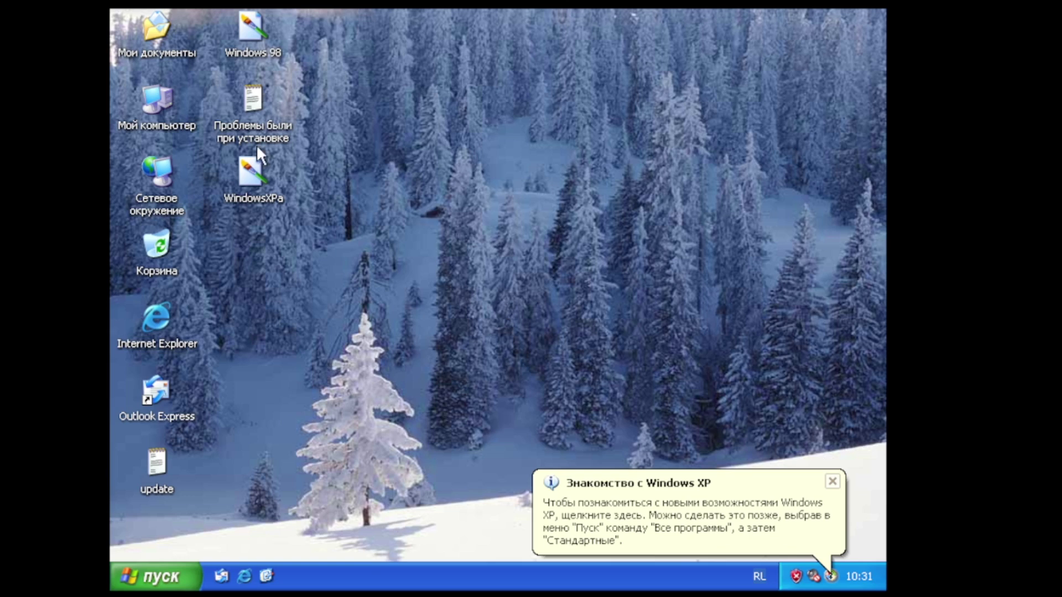
Step: Launch Windows Vista setup from the disc in My Computer and proceed to the installation type selection
double_click(157, 92)
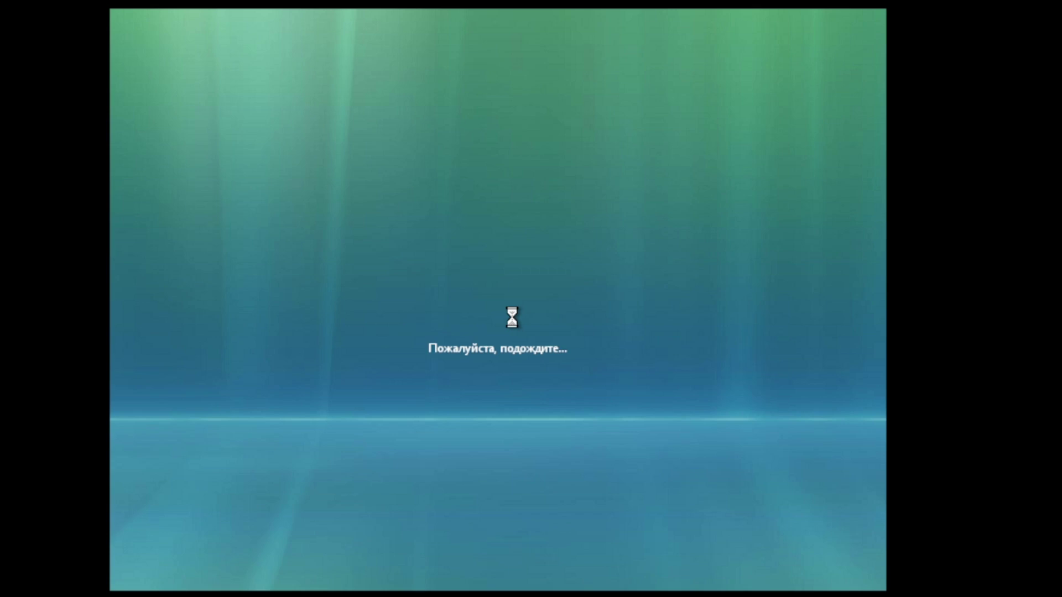
click(515, 246)
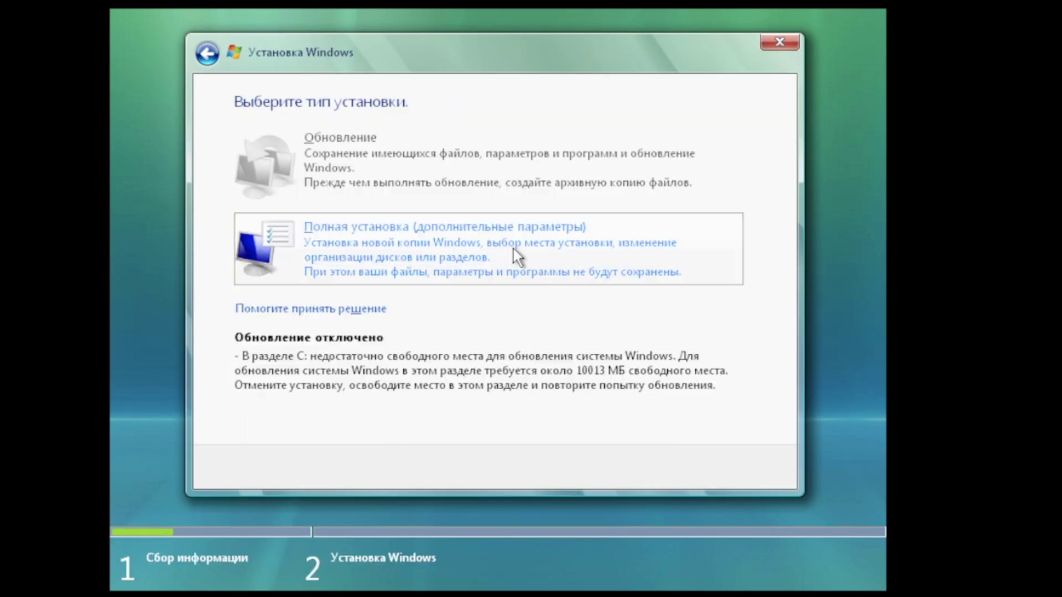